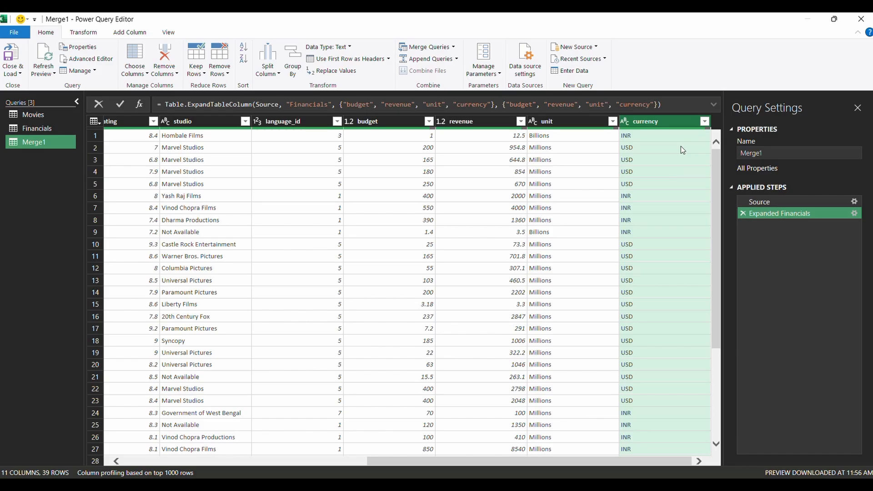
Show the currency column's options, then the Add Column ribbon commands
right_click(664, 122)
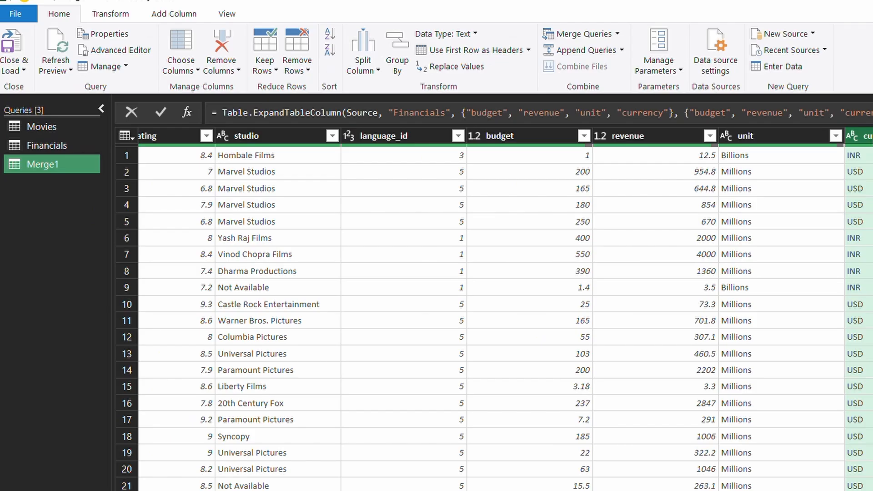
left_click(196, 16)
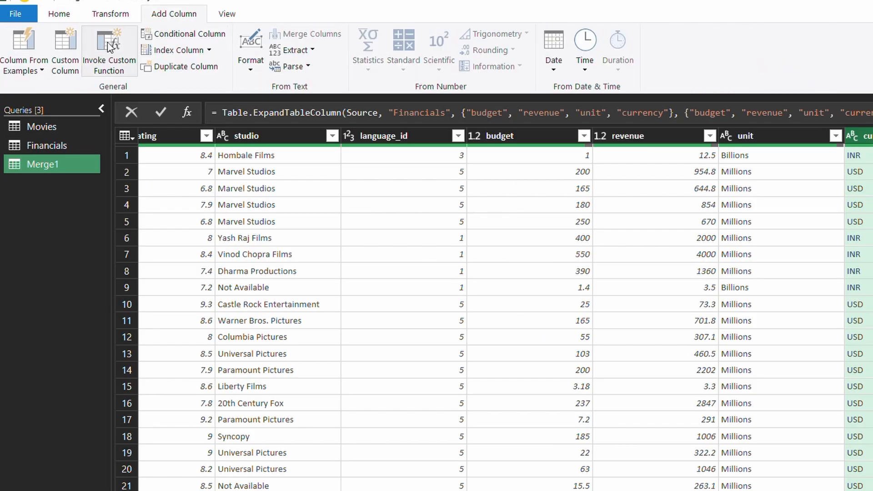
Start a custom column with the formula [revenue]-[budget] built from Available columns
left_click(68, 65)
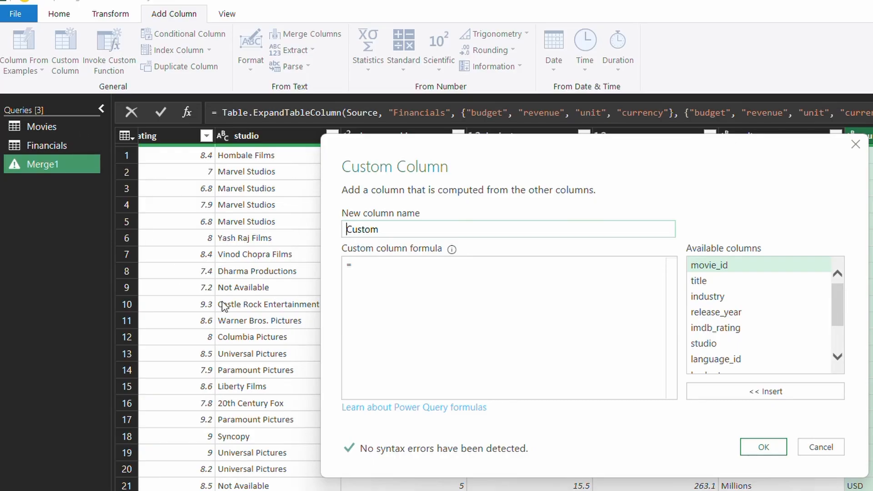
left_click(362, 266)
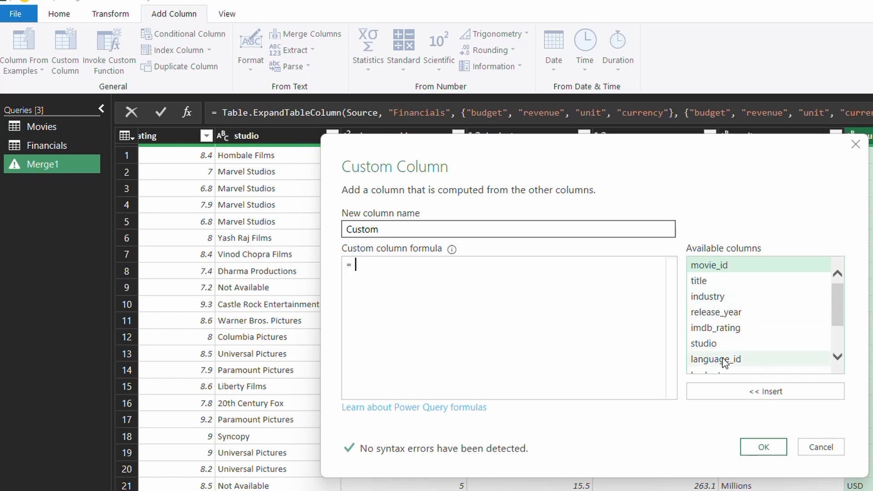
scroll(725, 362, "down", 3)
scroll(725, 364, "up", 3)
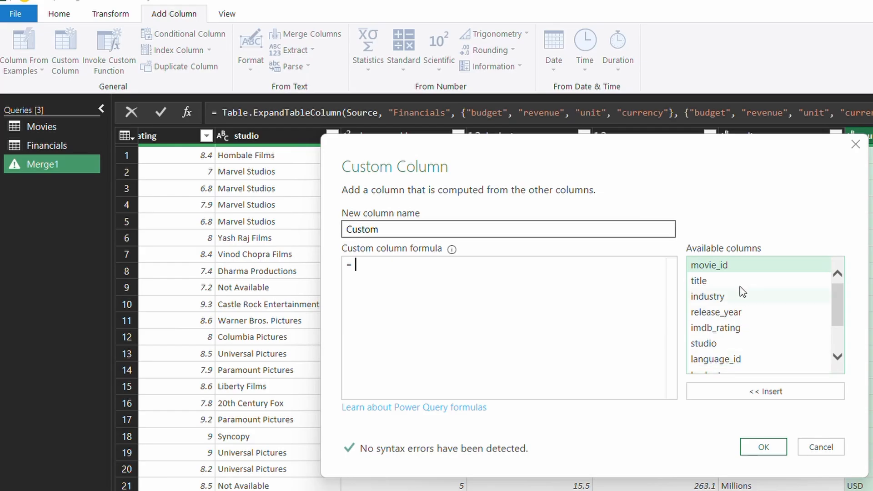
scroll(721, 323, "down", 3)
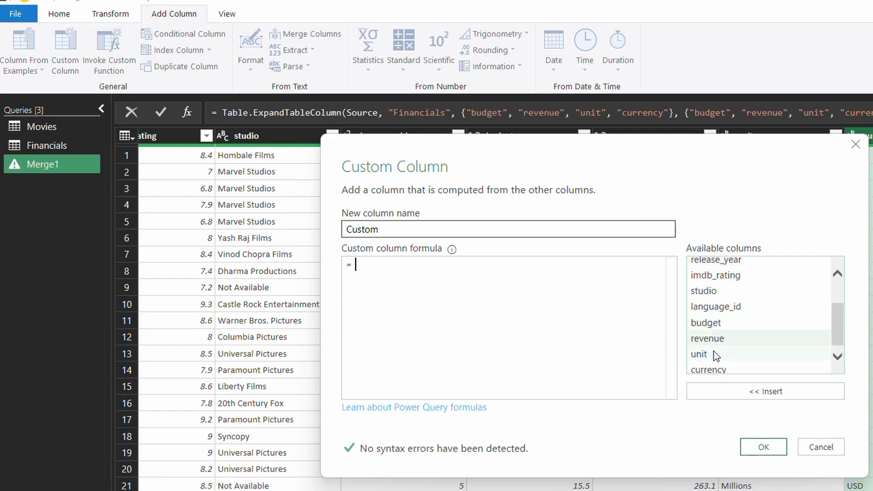
left_click(718, 342)
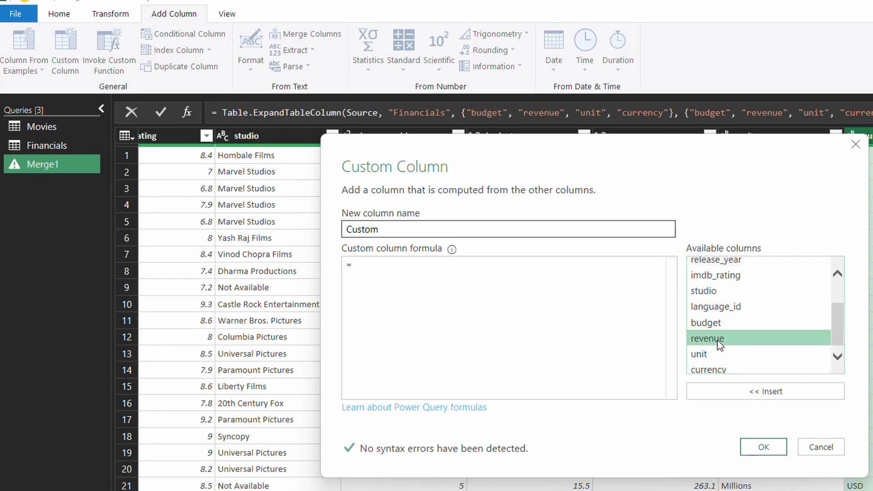
left_click(772, 393)
type("-")
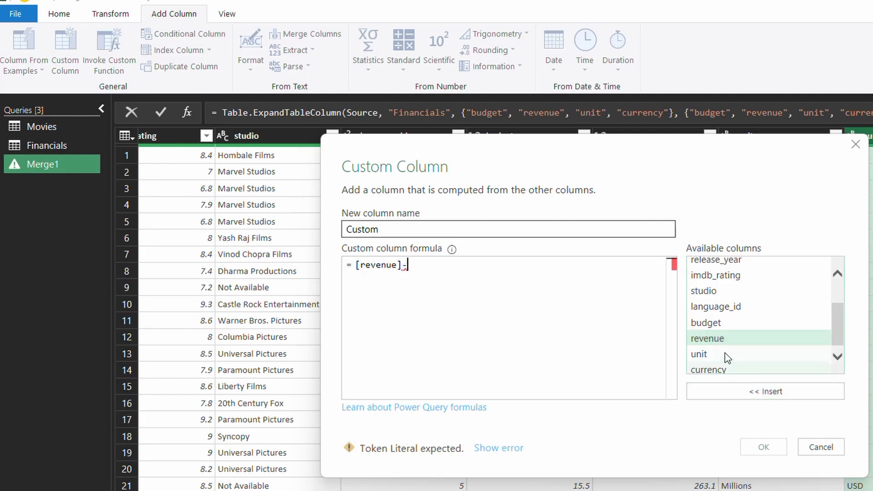
left_click(735, 324)
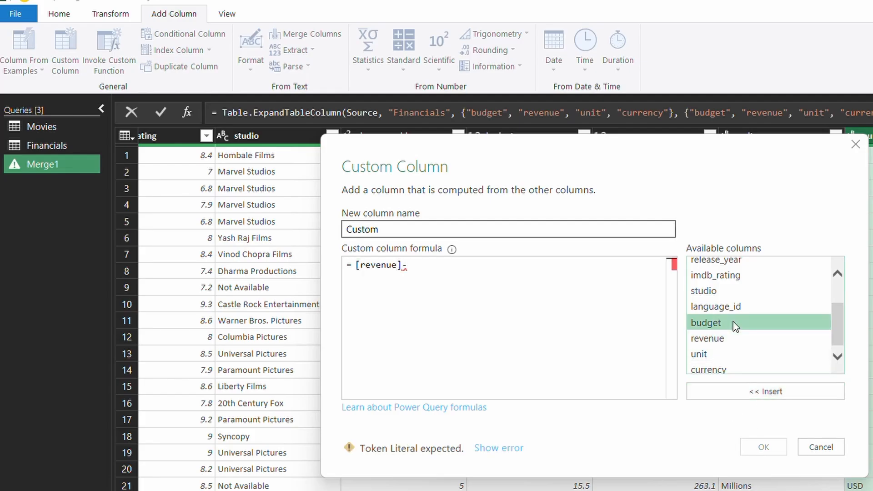
left_click(768, 392)
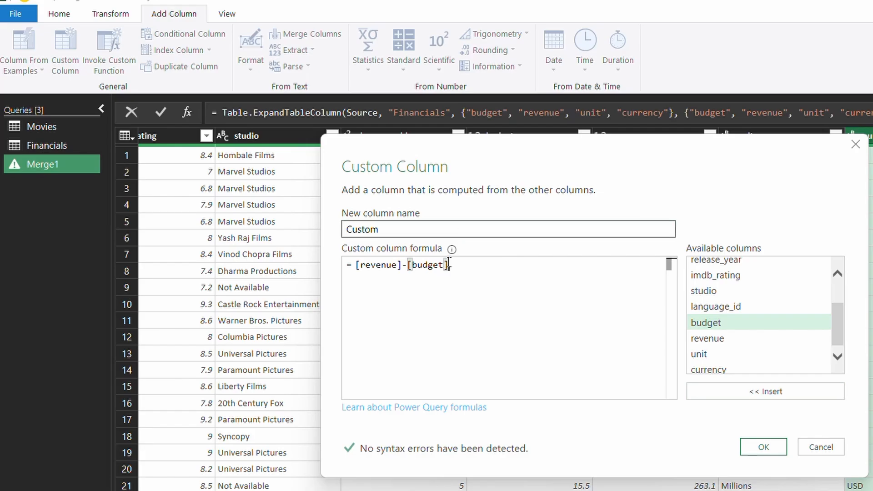
Name the new column profit and create it
left_click_drag(385, 231, 328, 227)
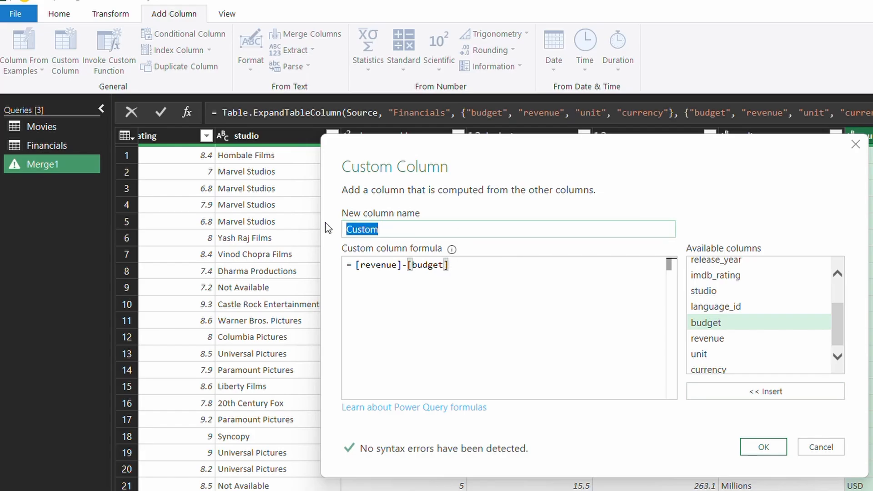
type("pro")
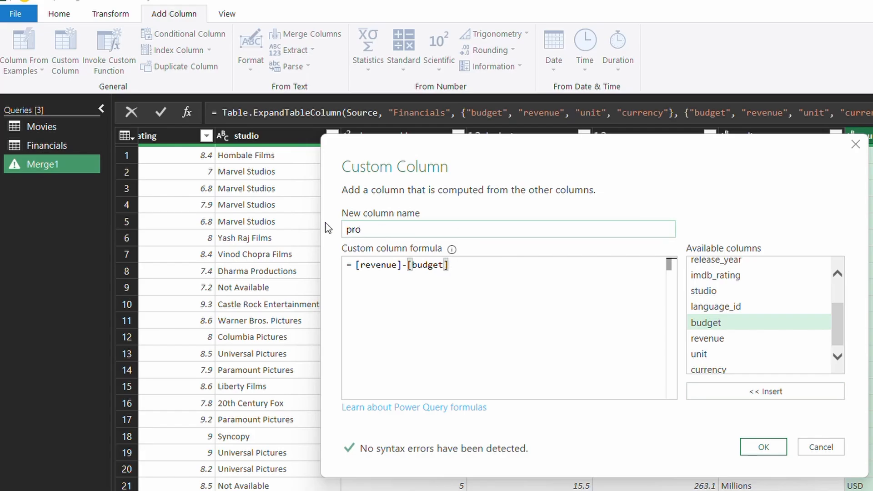
type("fit")
left_click(763, 447)
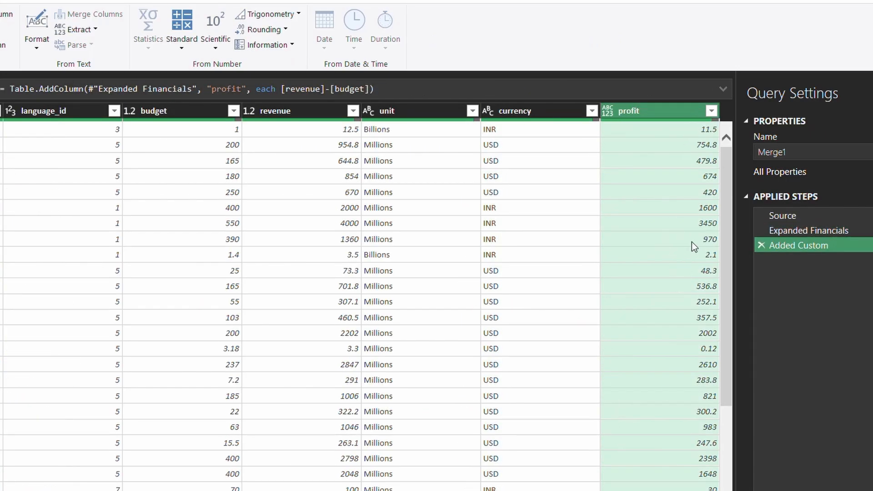
Inspect the profit values, such as 2610, and select the profit column
scroll(677, 282, "down", 3)
scroll(662, 328, "up", 3)
left_click(616, 365)
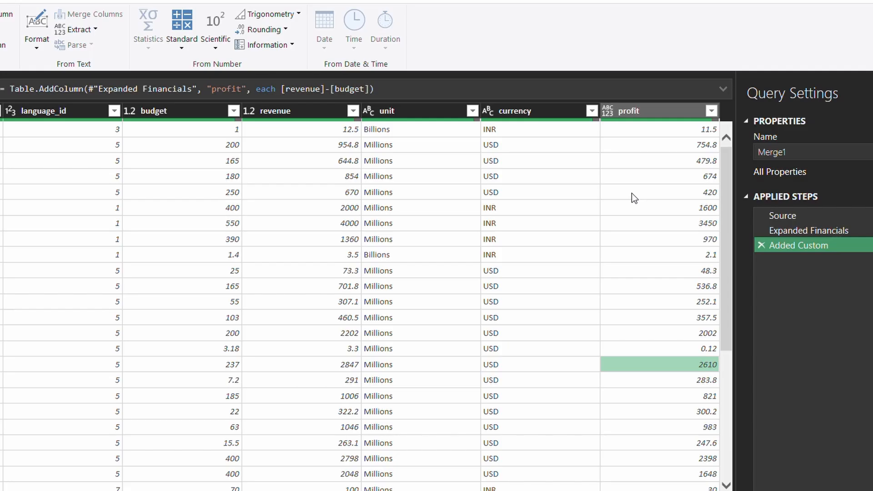
left_click(661, 115)
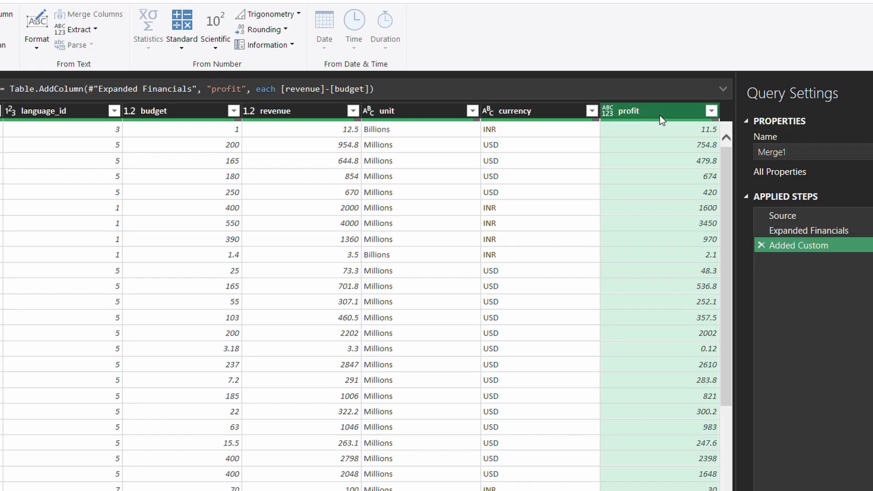
Compare with Expanded Financials, delete the Added Custom step, and select the currency column
left_click(796, 230)
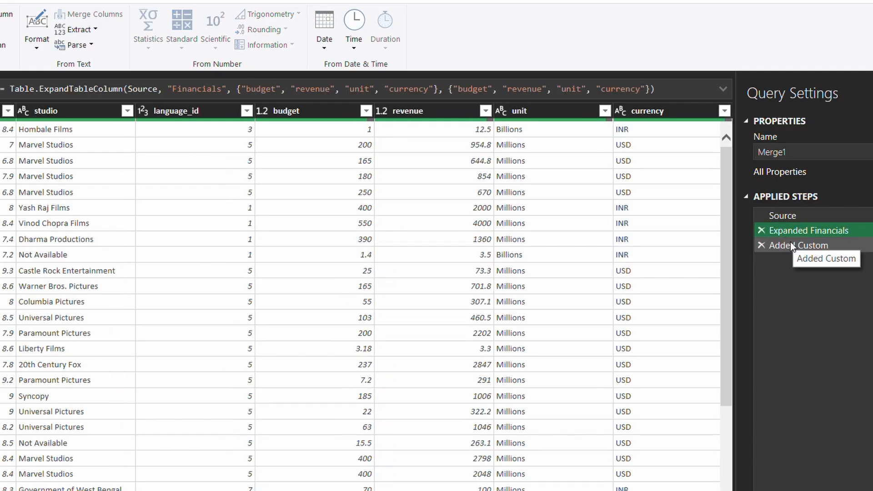
left_click(789, 242)
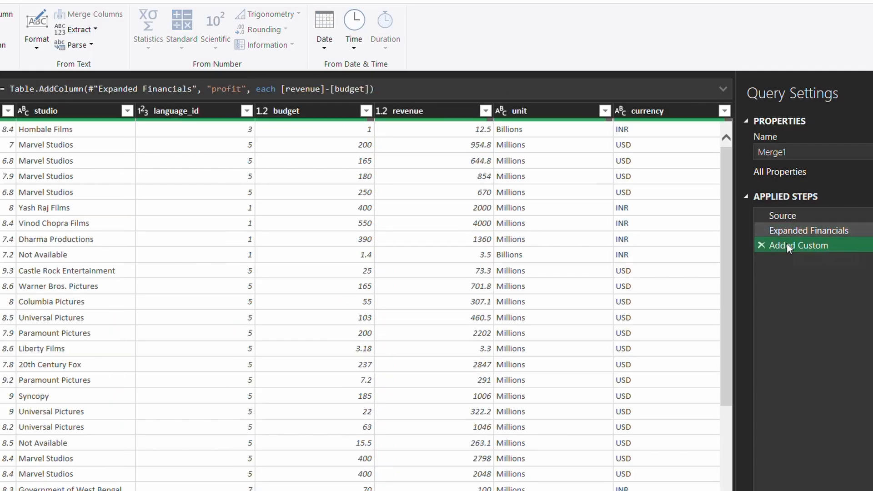
left_click(761, 245)
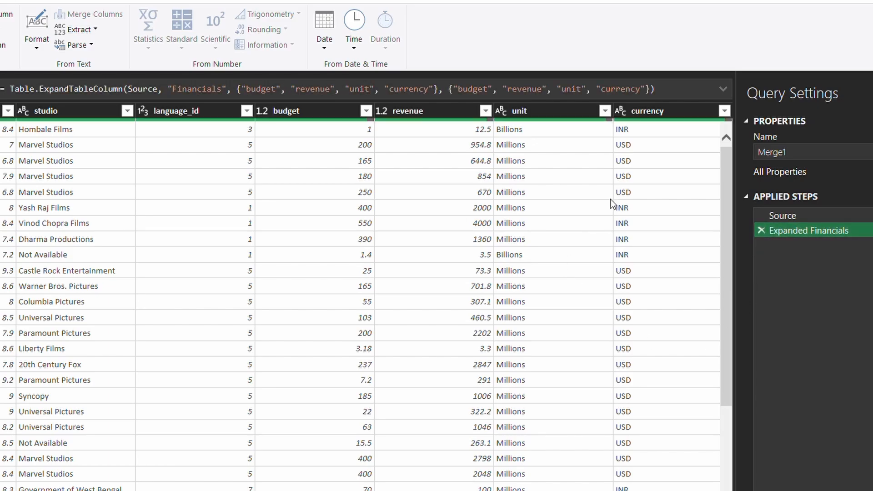
left_click(670, 111)
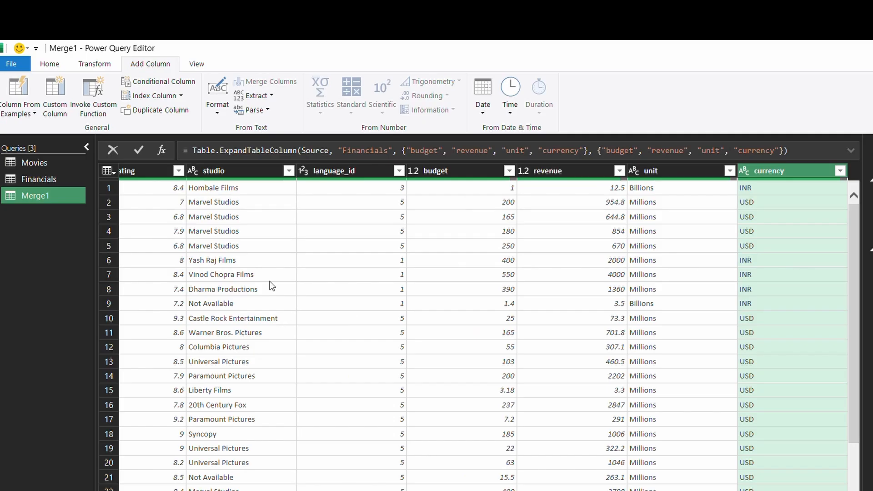
Turn on Column quality and Column distribution on the View tab, leaving Column profile off
left_click(198, 64)
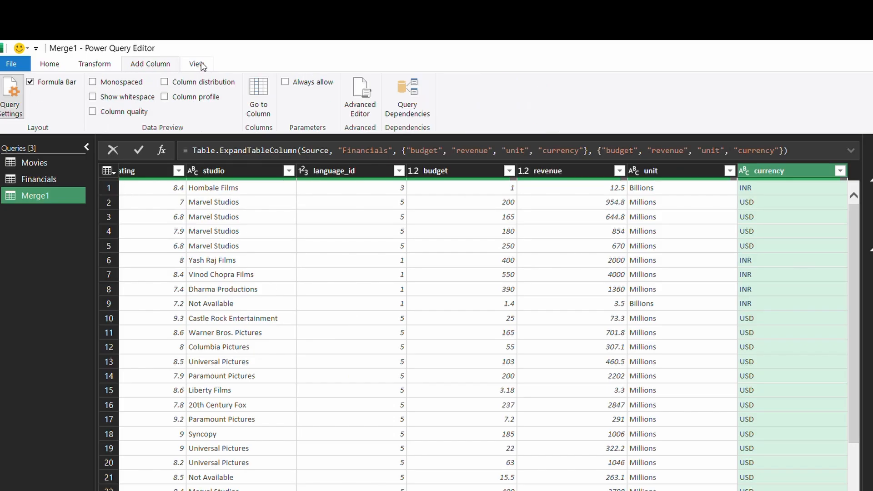
left_click(94, 111)
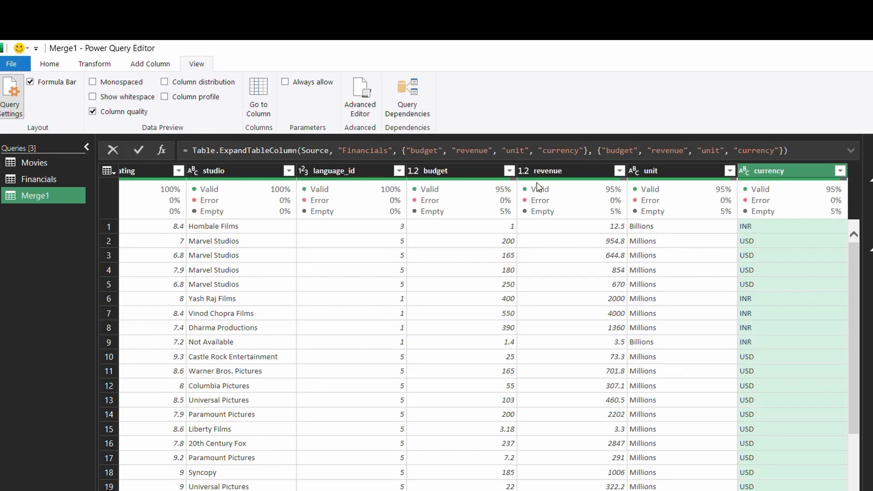
left_click(164, 98)
left_click(166, 98)
left_click(164, 82)
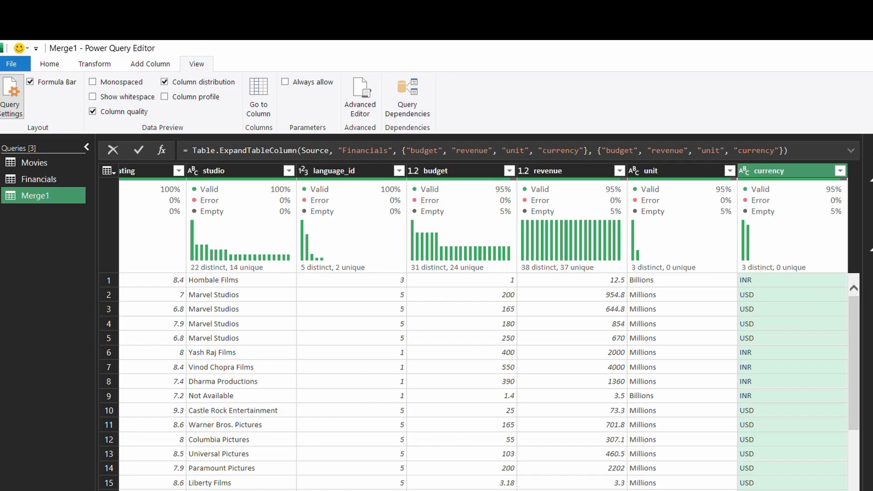
scroll(490, 327, "left", 5)
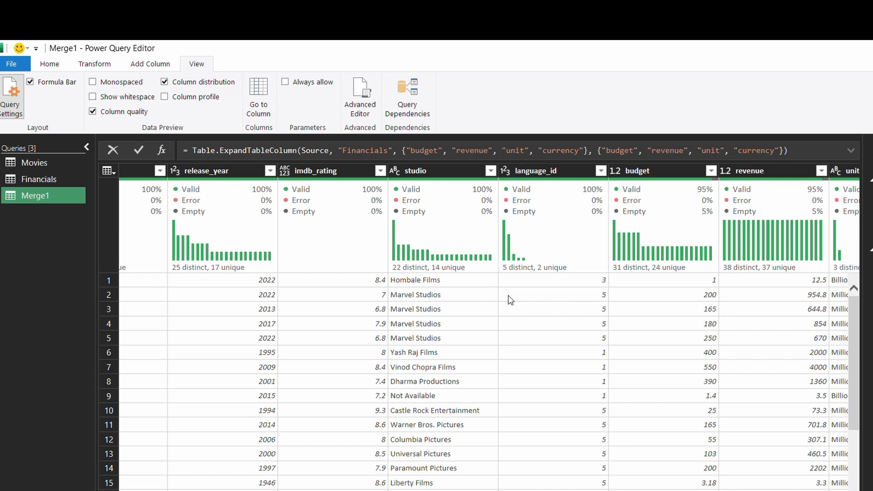
mouse_move(528, 273)
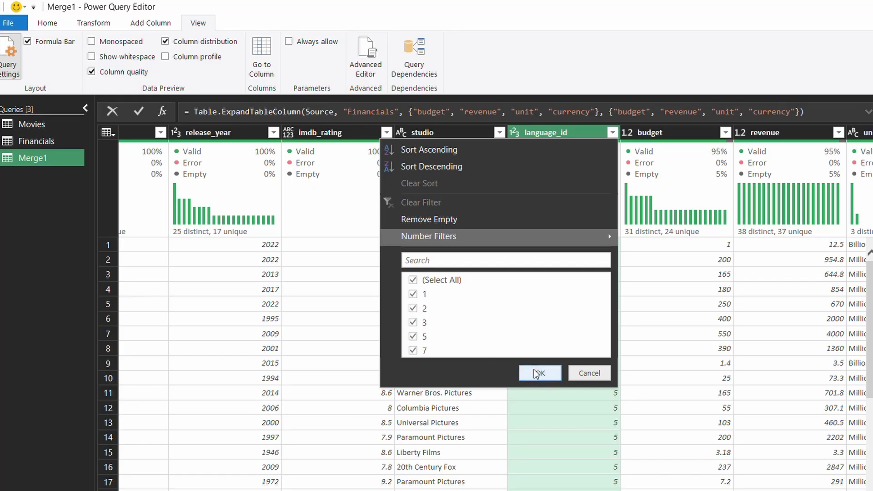
left_click(538, 373)
mouse_move(512, 231)
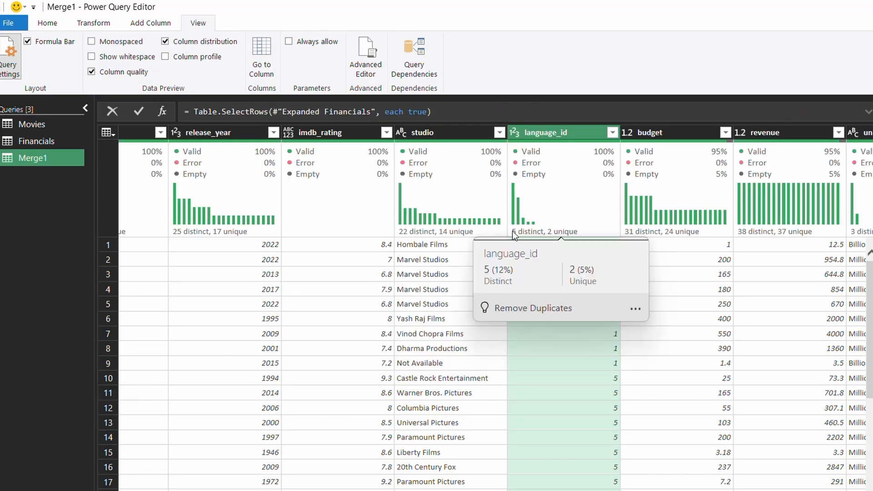
left_click(613, 132)
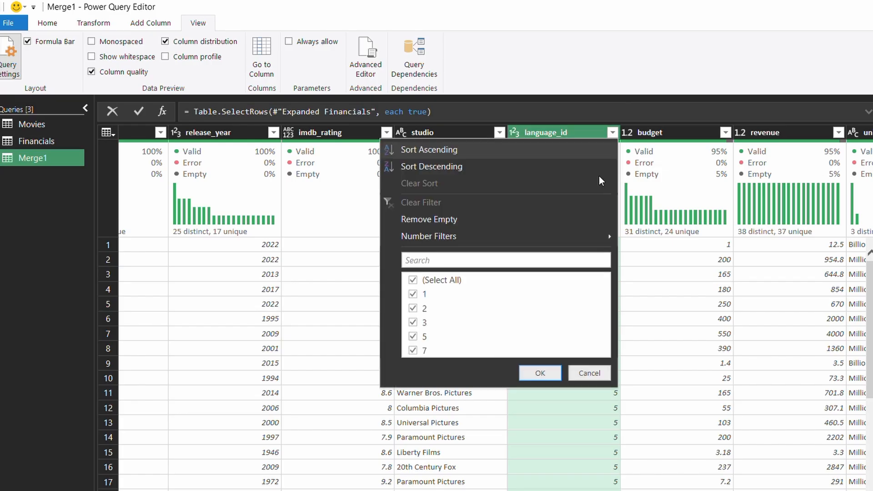
left_click(536, 373)
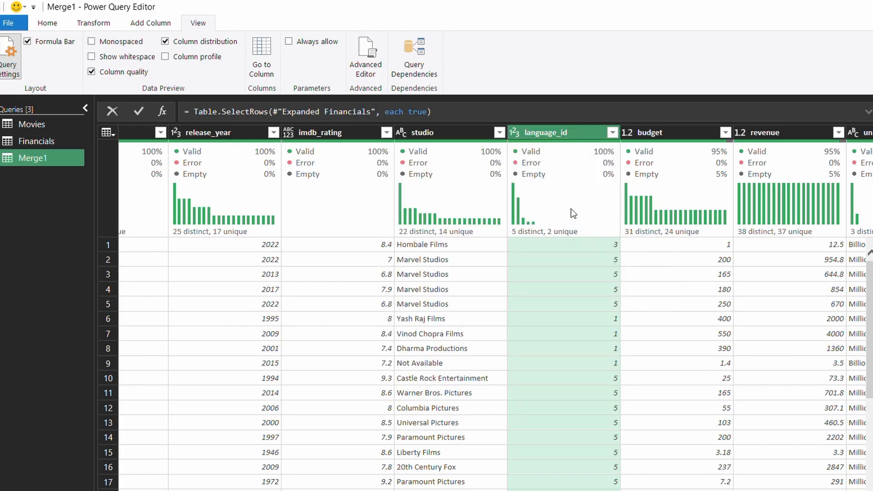
mouse_move(572, 214)
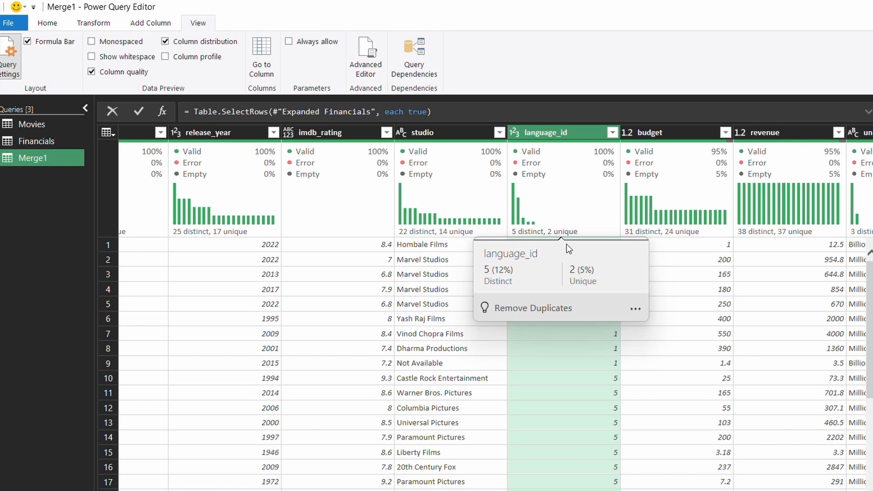
scroll(598, 473, "down", 2)
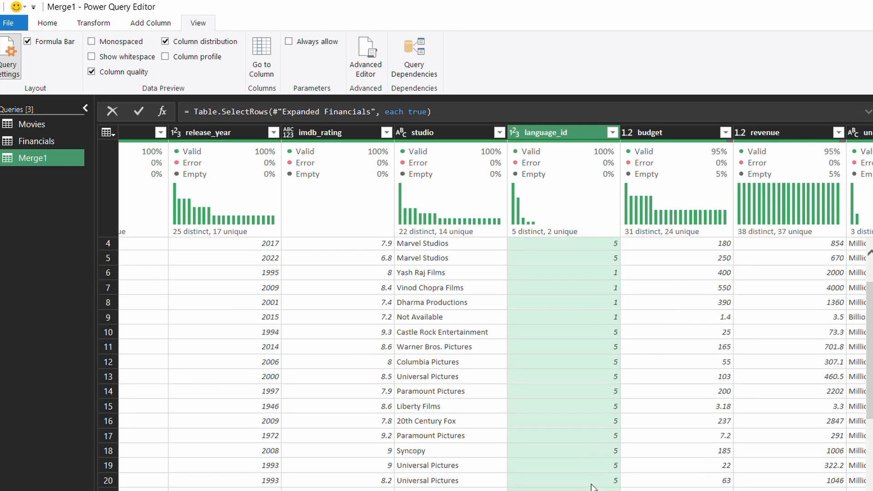
scroll(600, 471, "down", 4)
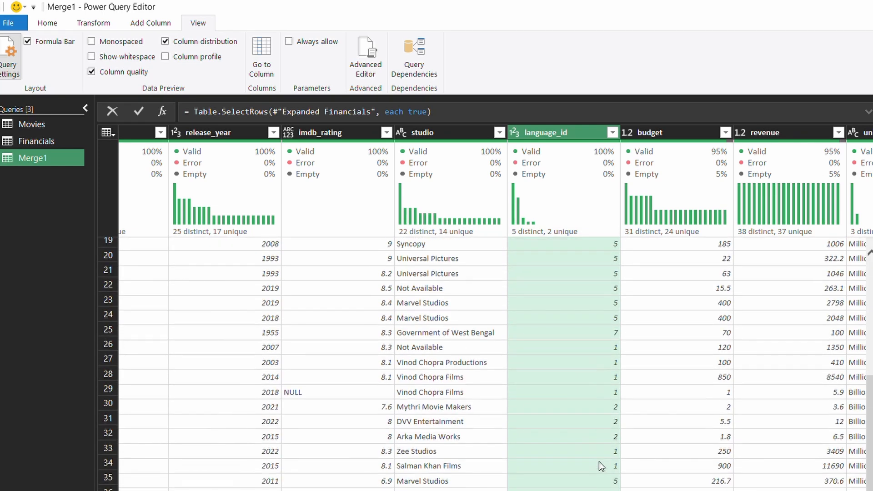
scroll(597, 487, "up", 1)
scroll(597, 488, "down", 1)
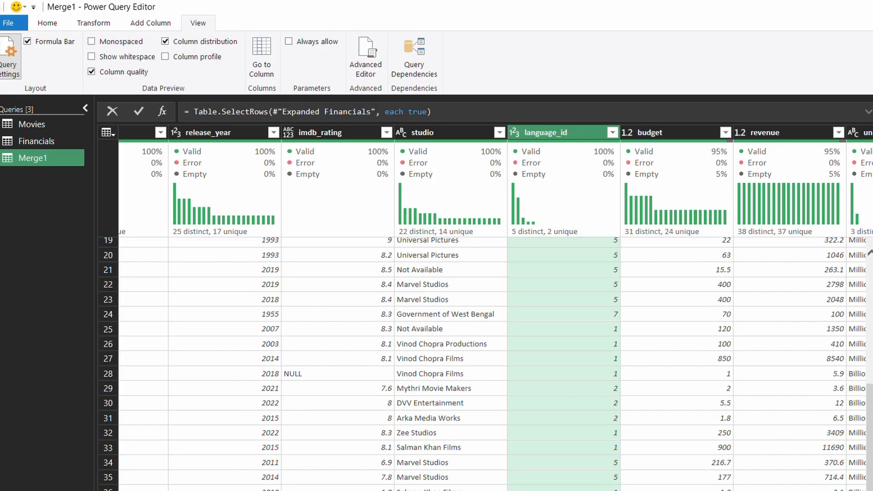
scroll(597, 489, "up", 1)
scroll(597, 488, "down", 1)
scroll(567, 489, "up", 3)
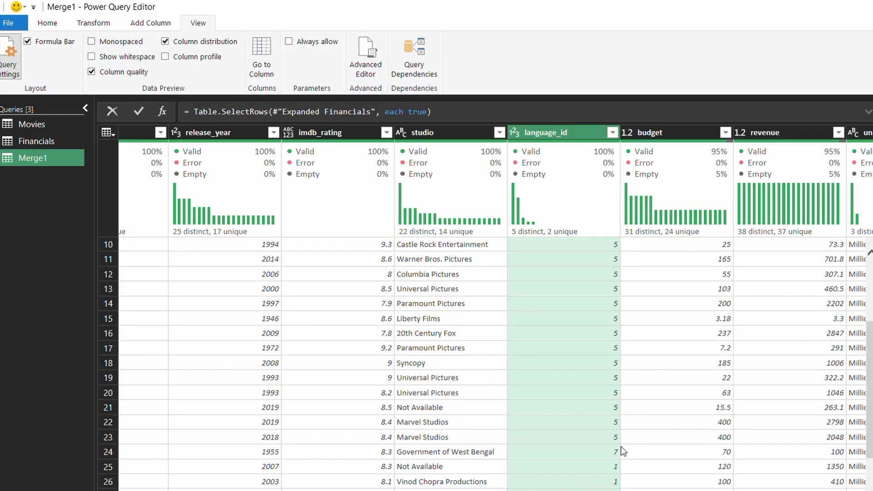
left_click(611, 454)
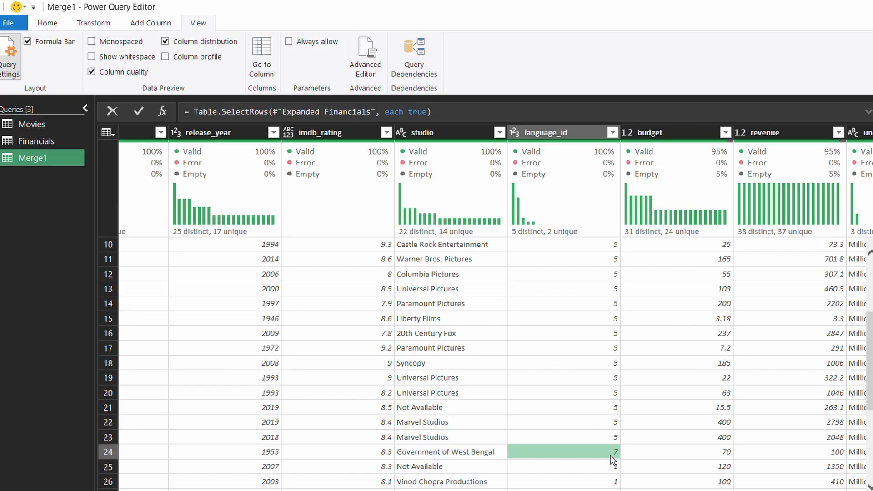
scroll(585, 371, "up", 3)
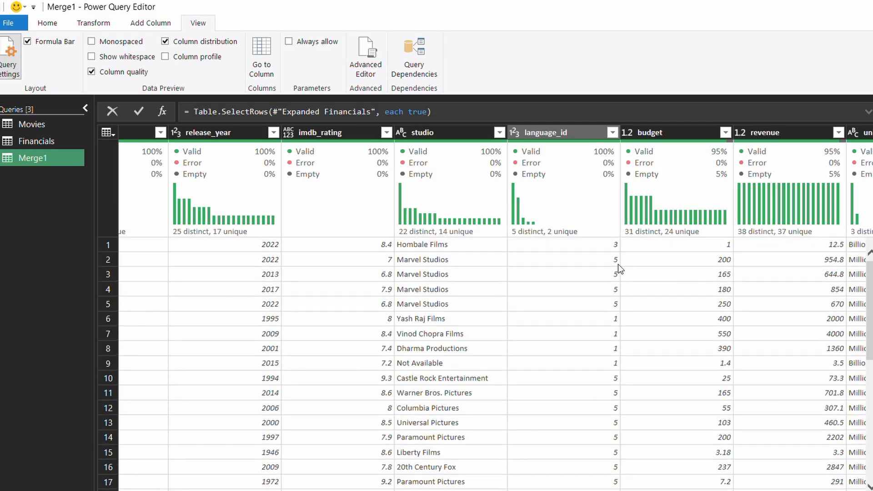
left_click(613, 248)
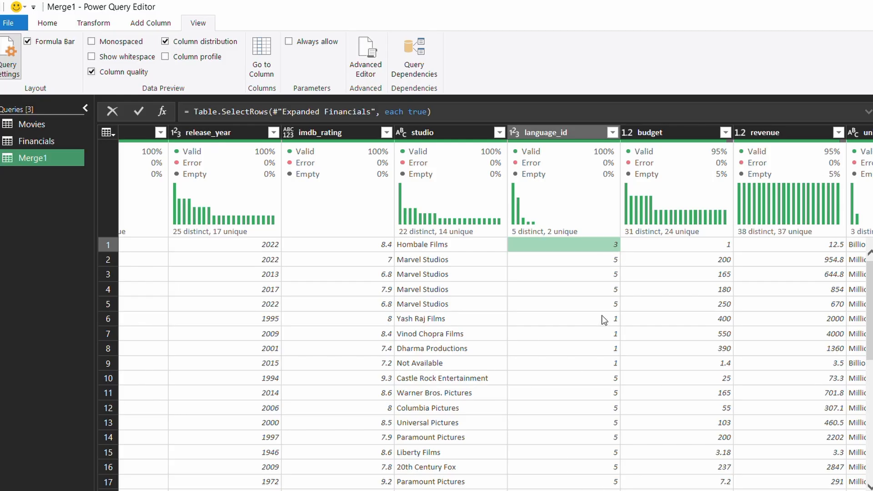
scroll(601, 318, "down", 1)
scroll(591, 346, "up", 1)
scroll(594, 260, "down", 2)
scroll(595, 286, "up", 1)
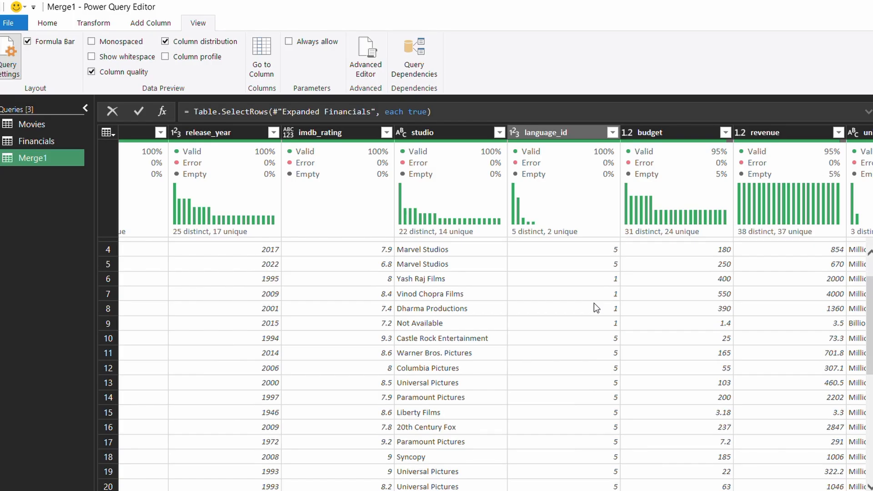
scroll(594, 303, "up", 1)
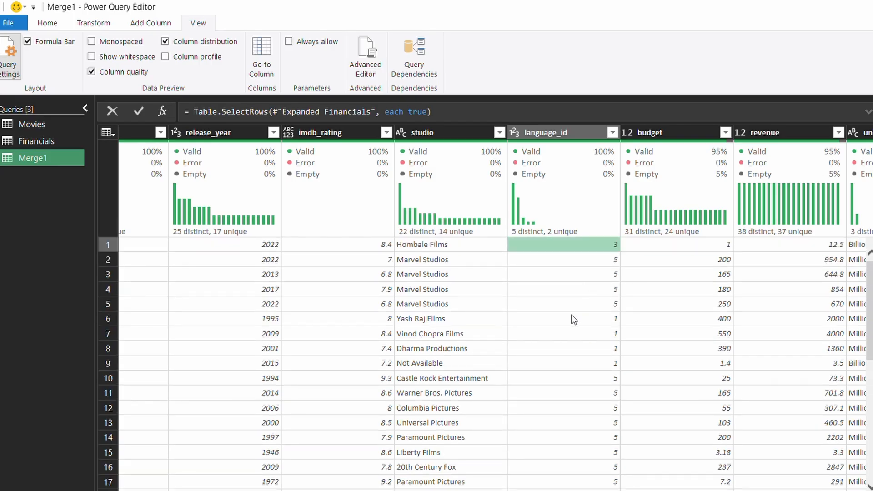
scroll(565, 391, "down", 1)
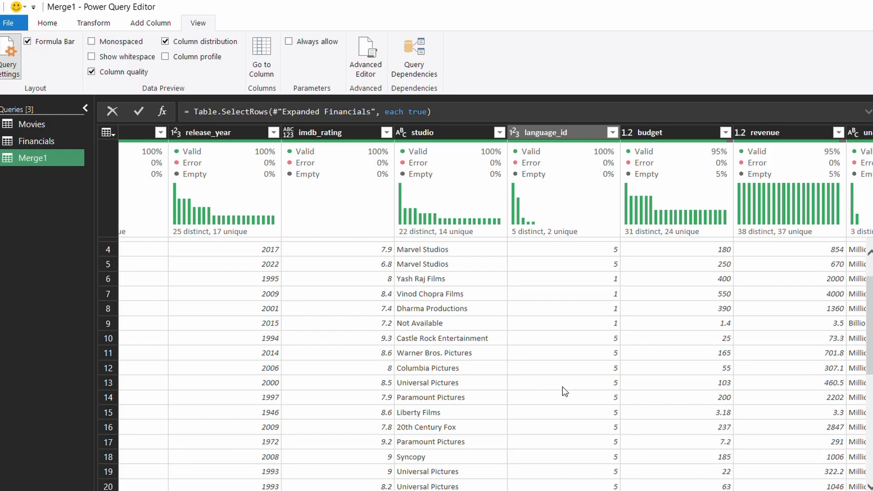
scroll(563, 387, "up", 1)
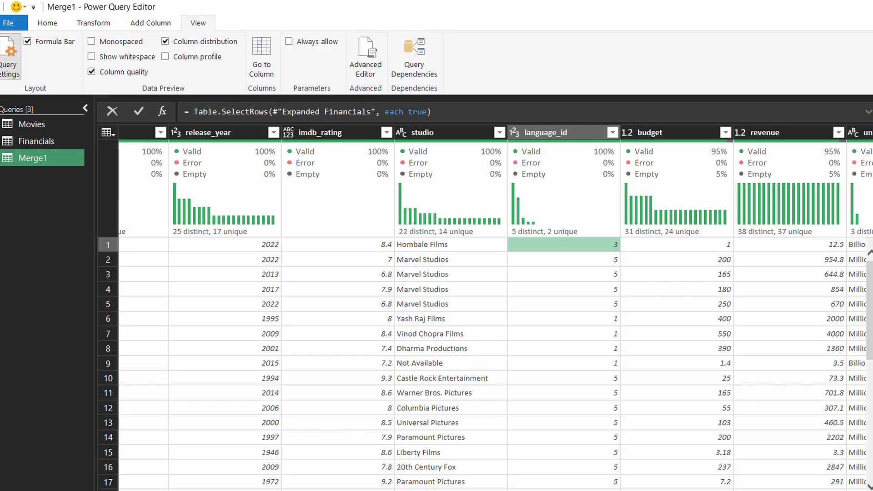
scroll(580, 340, "right", 3)
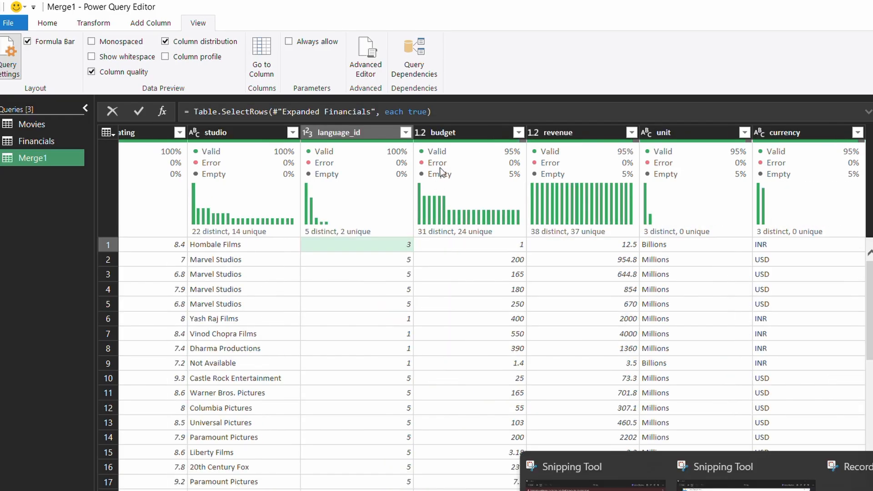
Rename the Merge1 query to MoviesFinancials in the Queries pane
left_click(64, 25)
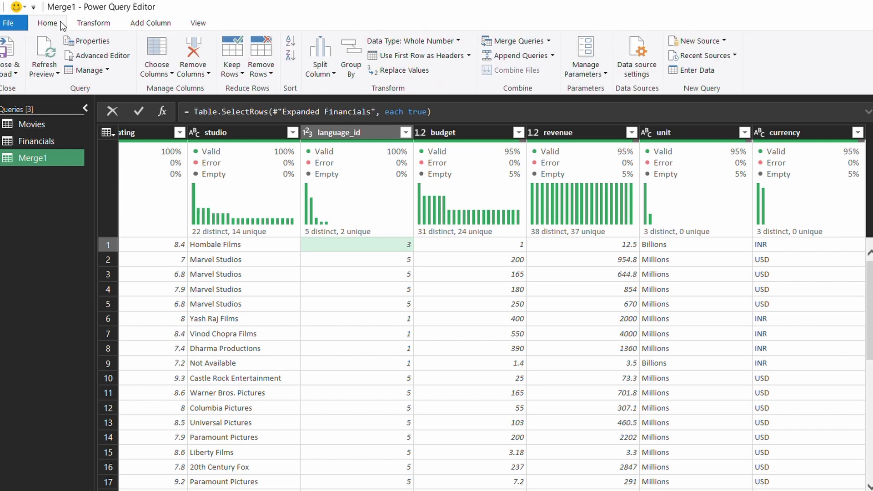
left_click(76, 25)
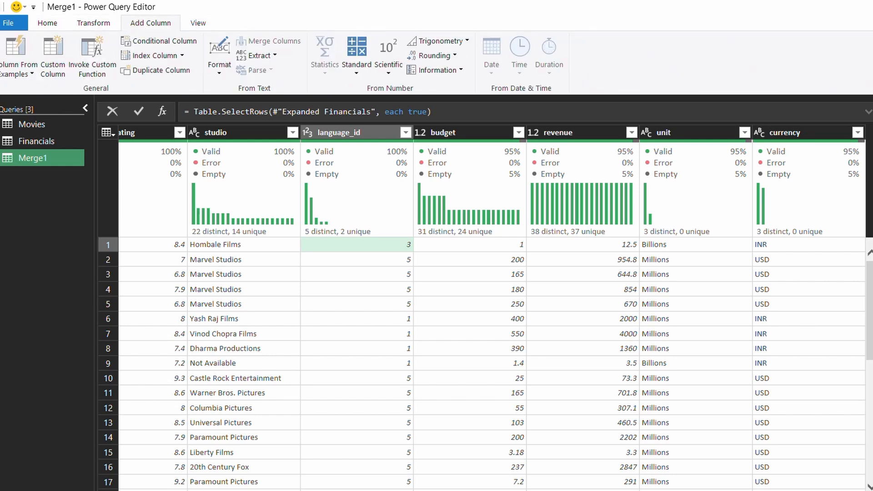
double_click(34, 158)
left_click_drag(35, 158, 3, 160)
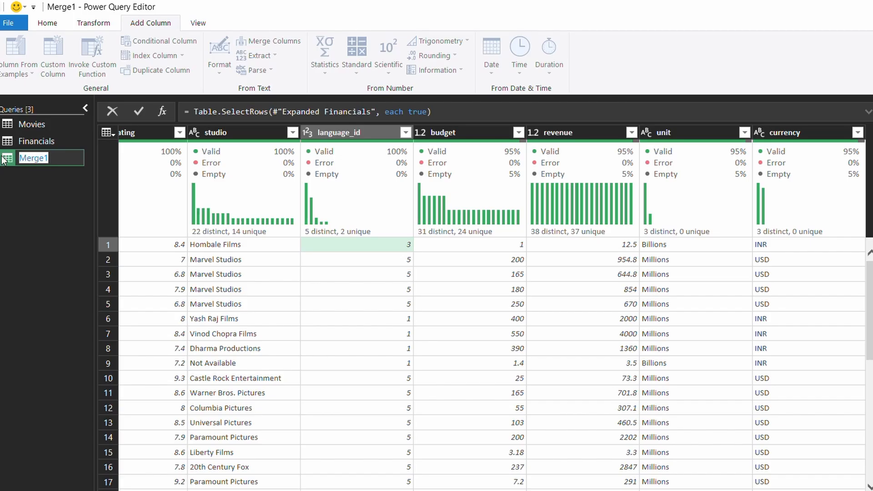
type("M")
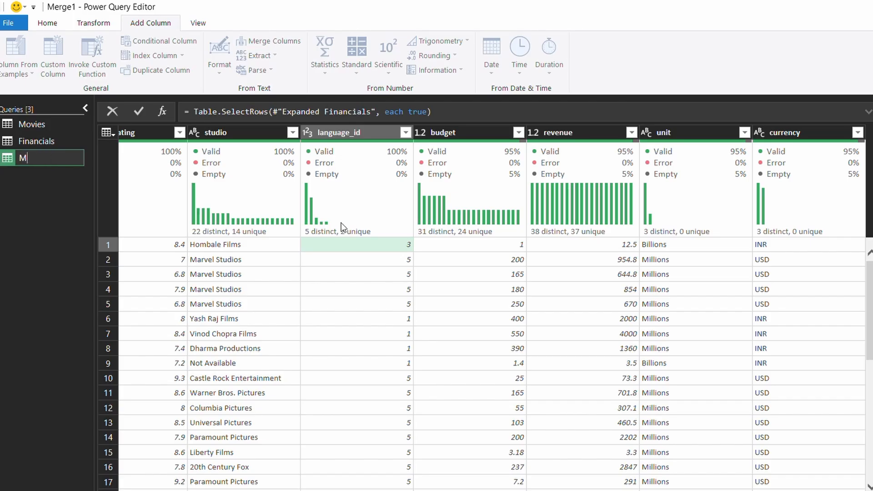
type("oviesFinancials")
key("Return")
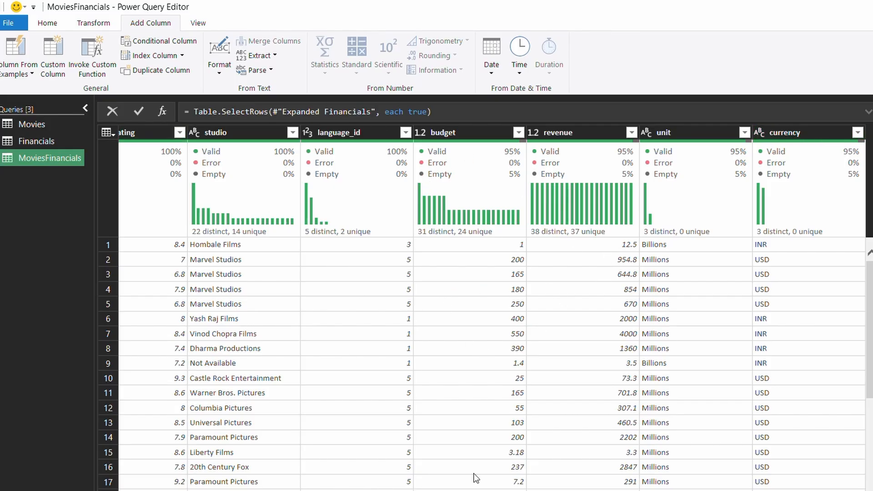
Inspect revenue values 12.5 and 954.8 and unit Millions, then select the currency column
scroll(539, 323, "down", 5)
scroll(492, 364, "down", 1)
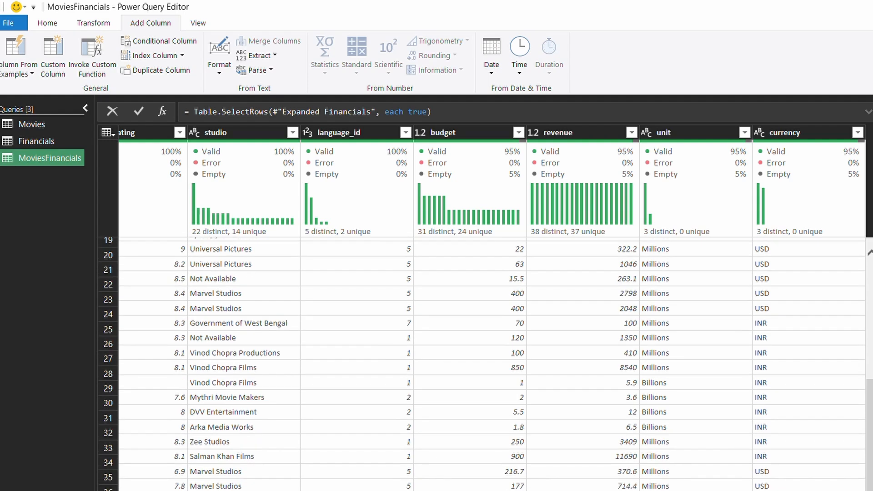
scroll(492, 364, "up", 1)
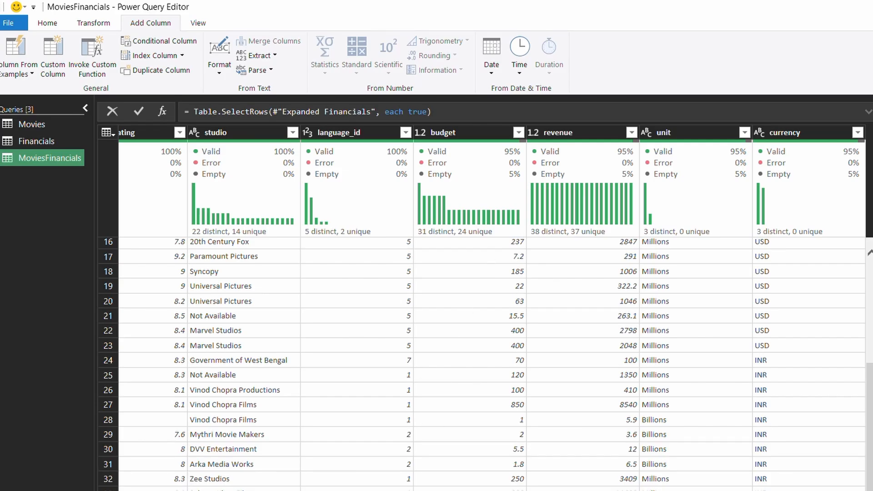
scroll(615, 247, "up", 5)
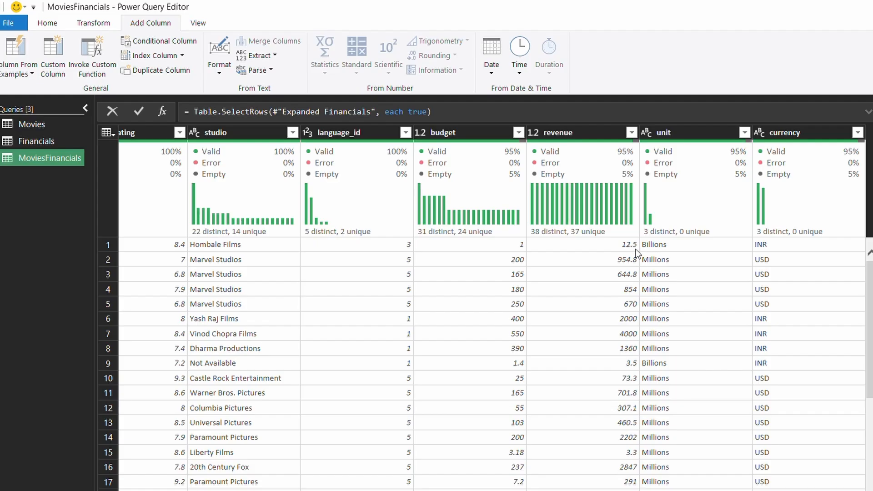
left_click(627, 245)
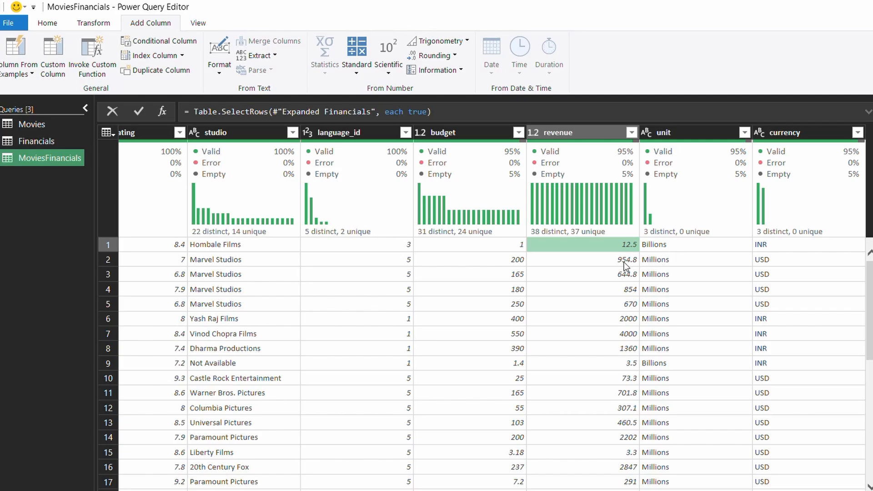
left_click(653, 260)
left_click(629, 262)
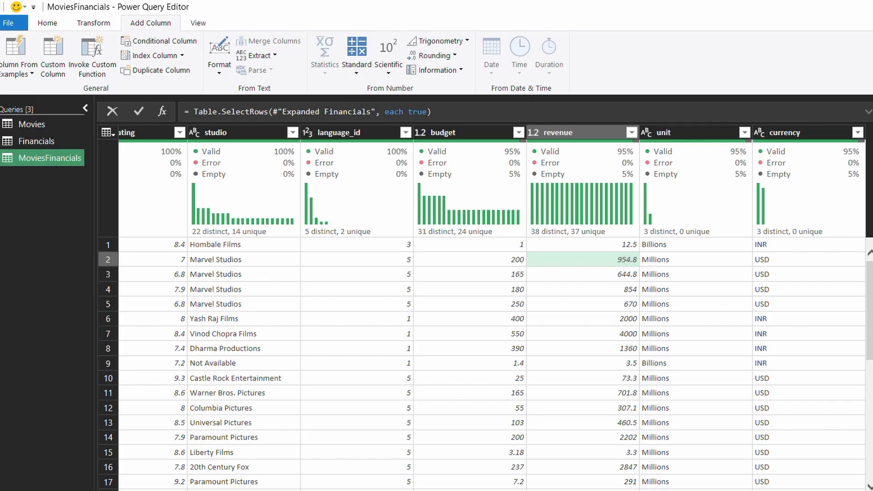
scroll(491, 309, "left", 5)
scroll(492, 309, "right", 5)
left_click(830, 134)
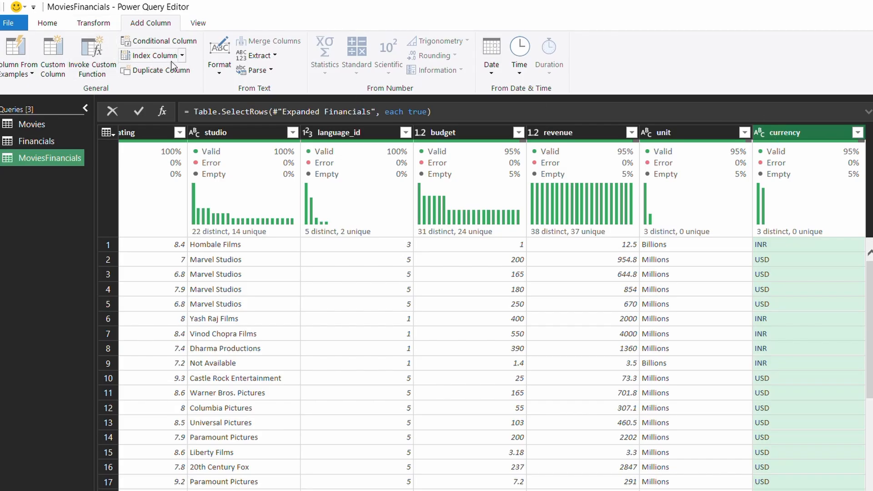
Start a conditional column named unit_factors
left_click(168, 41)
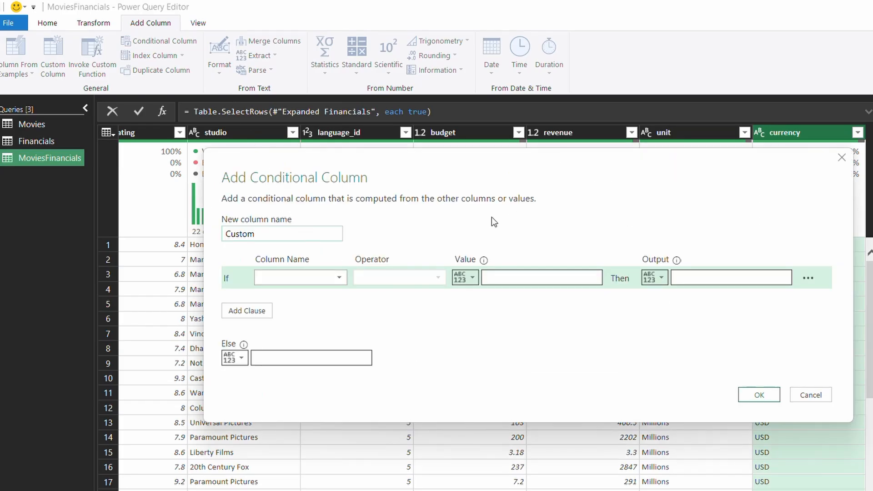
left_click_drag(266, 233, 204, 238)
type("unit_factors")
key("Tab")
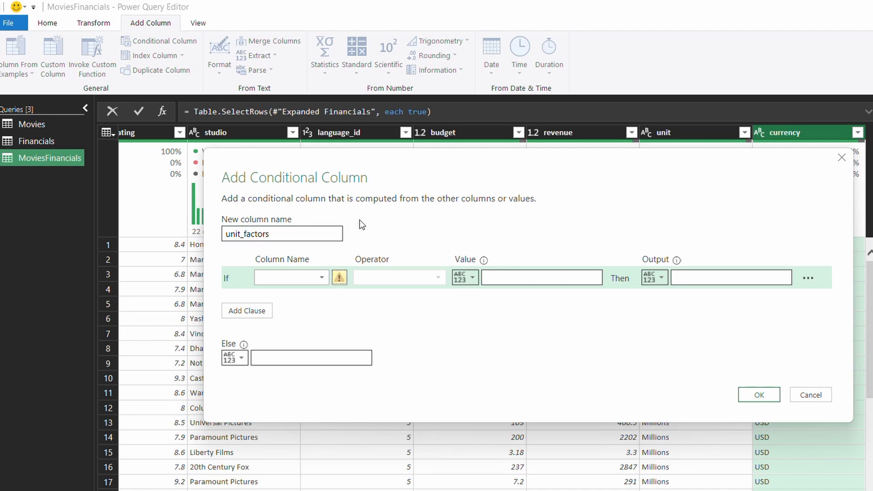
Set the rule: if unit equals Billions output 1000, else 1, and create the column
left_click(321, 276)
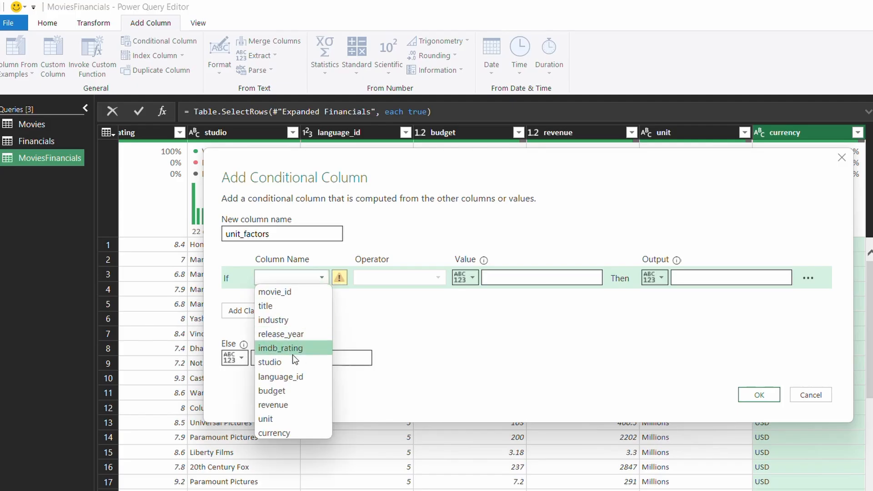
left_click(265, 416)
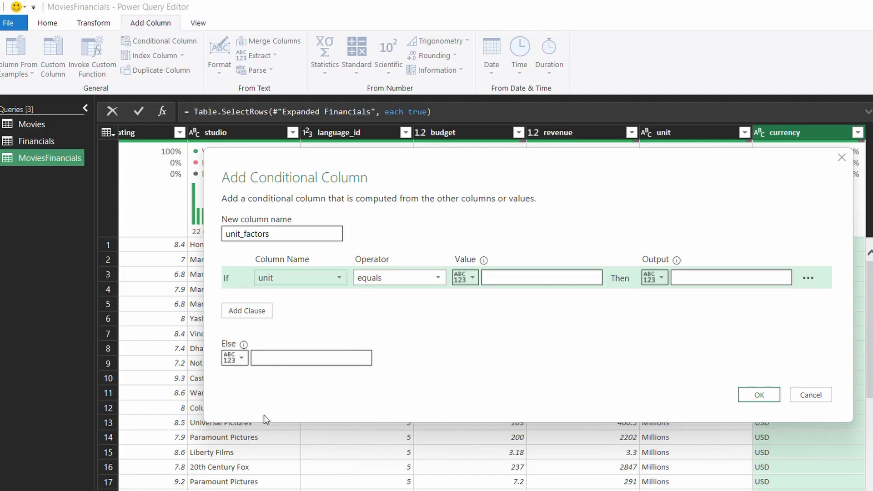
left_click(495, 276)
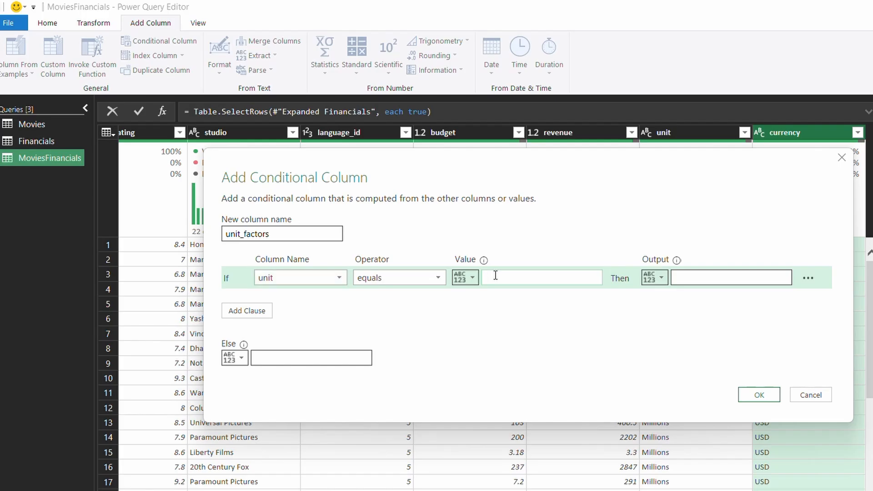
type("Billions")
left_click(705, 280)
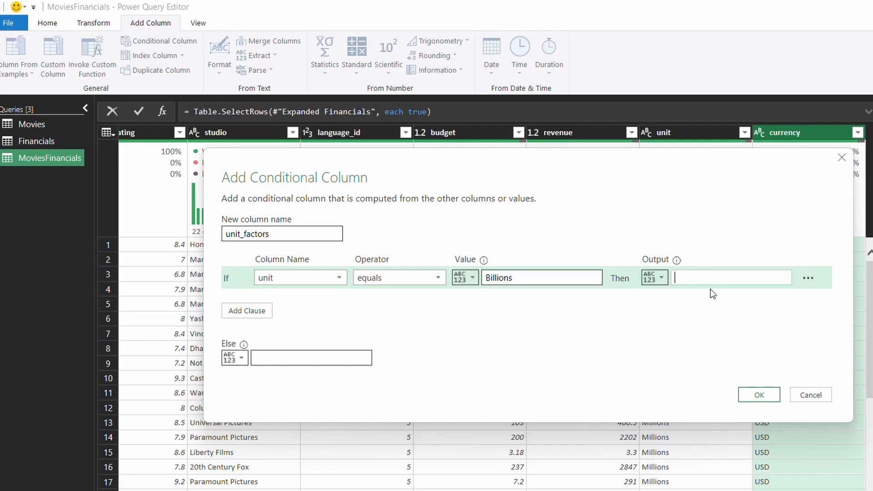
type("1000")
left_click(296, 358)
type("1")
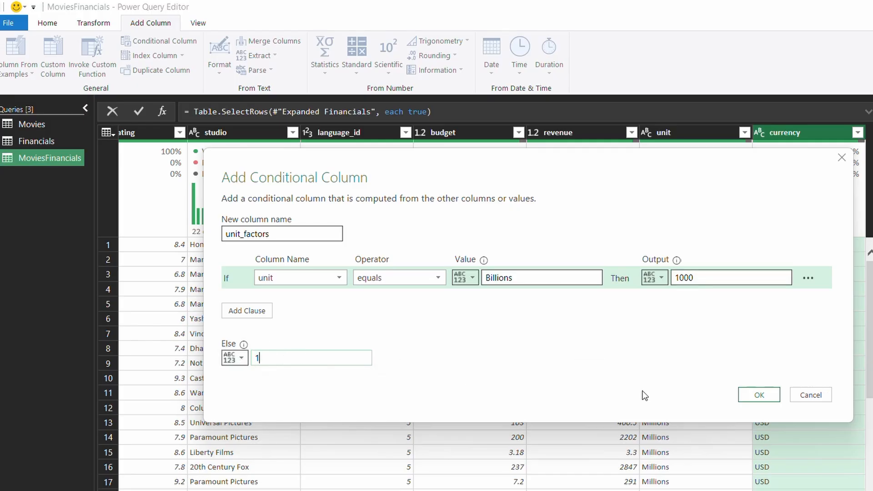
left_click(759, 395)
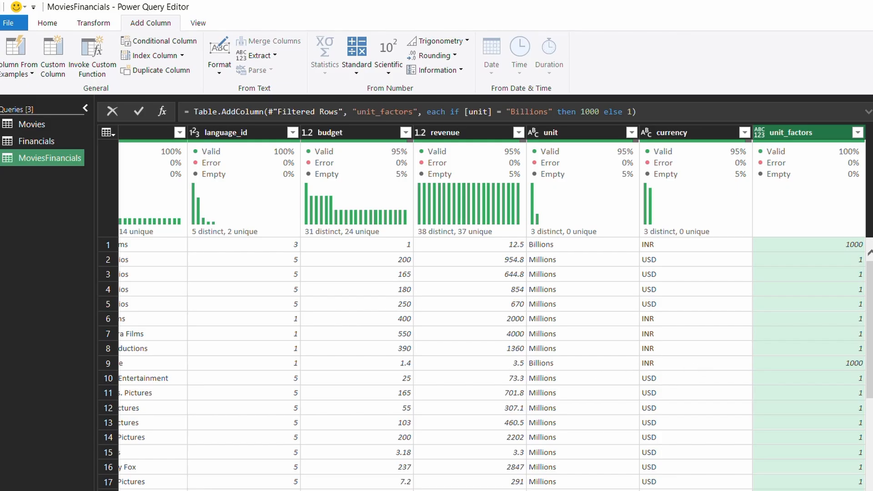
left_click(682, 489)
scroll(482, 364, "down", 6)
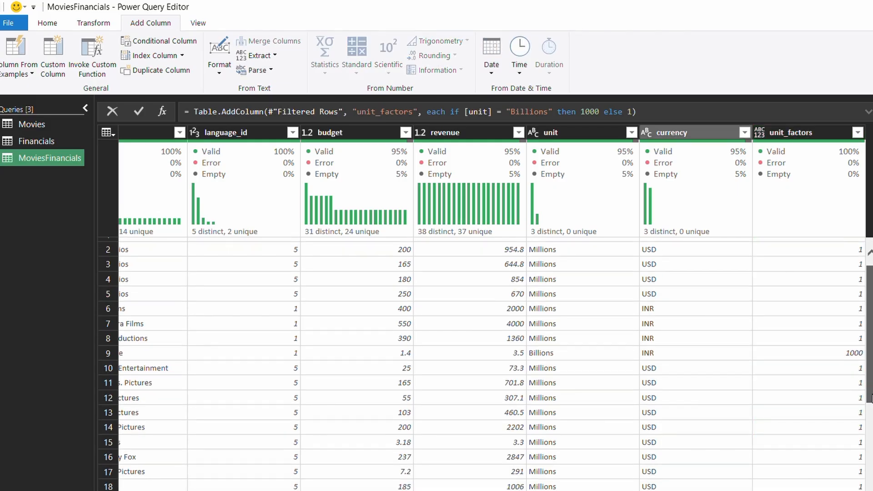
scroll(482, 364, "up", 7)
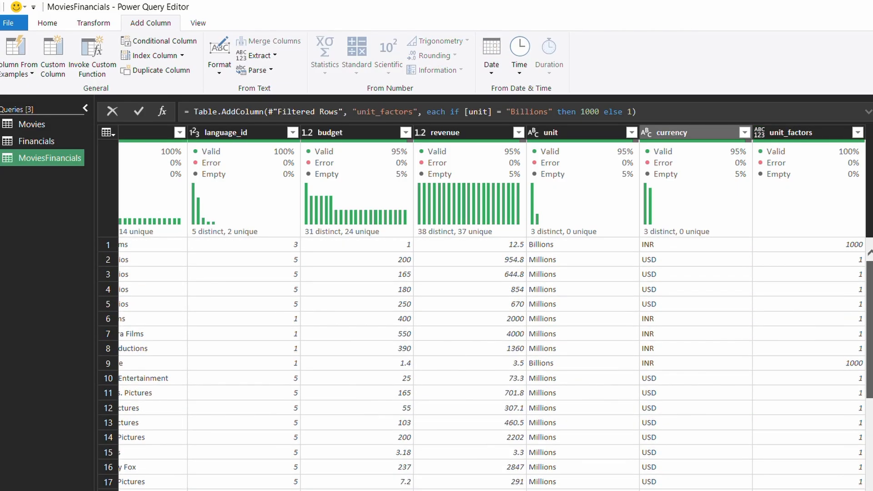
left_click(806, 132)
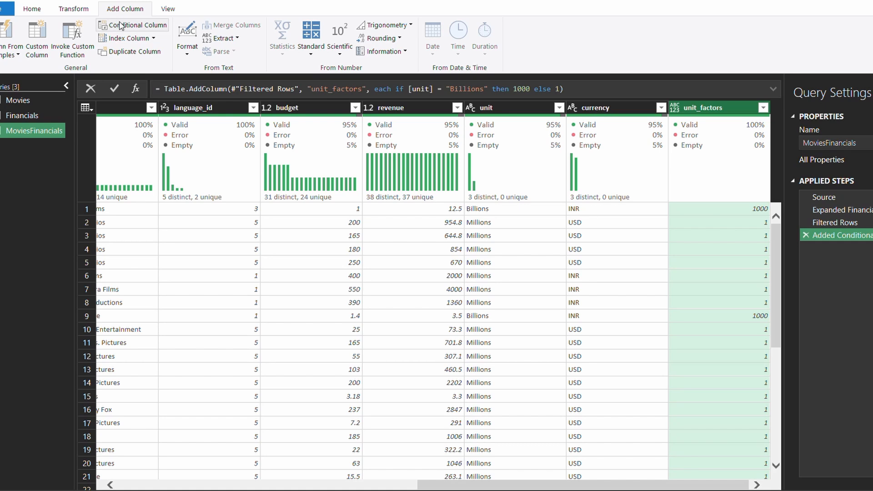
Start a custom column named budget mi
left_click(37, 49)
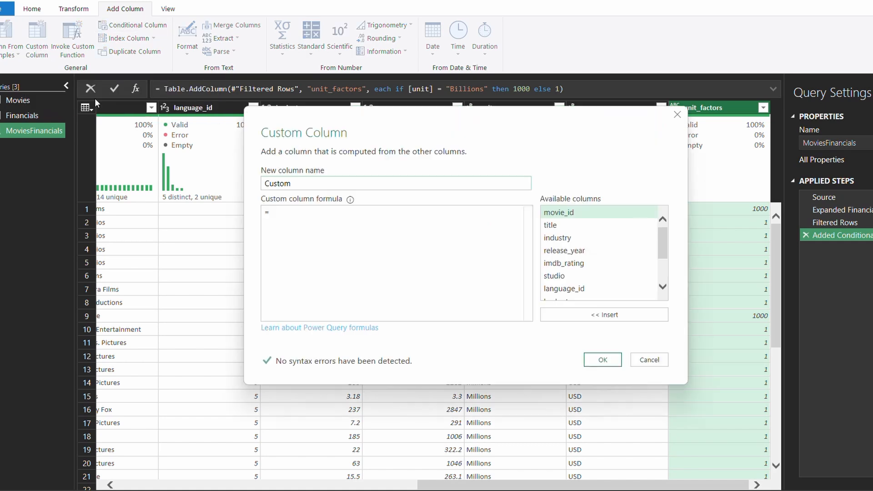
double_click(299, 183)
type("bud")
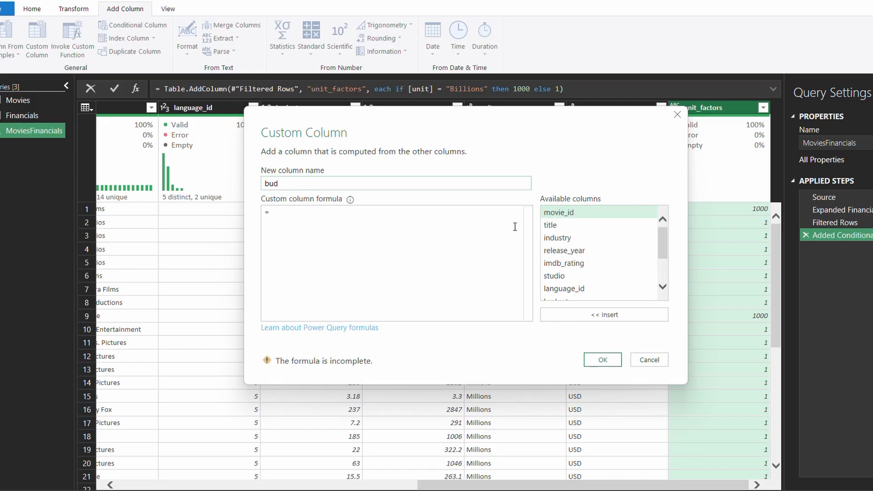
type("get mi")
left_click(305, 212)
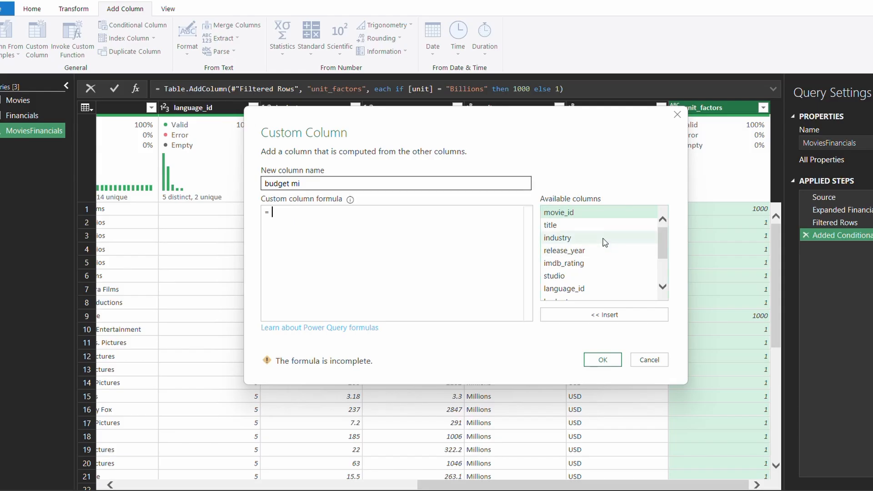
Enter the formula [budget]*[unit_factors] and create the column
scroll(586, 259, "down", 1)
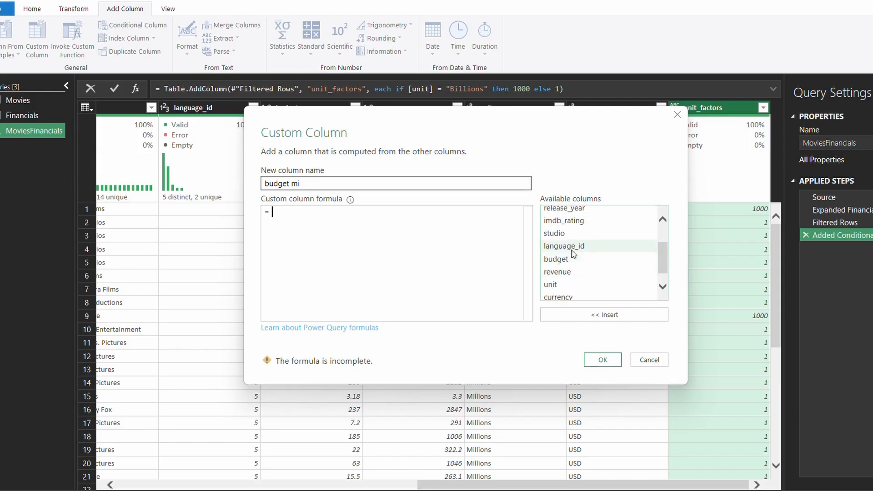
left_click(569, 263)
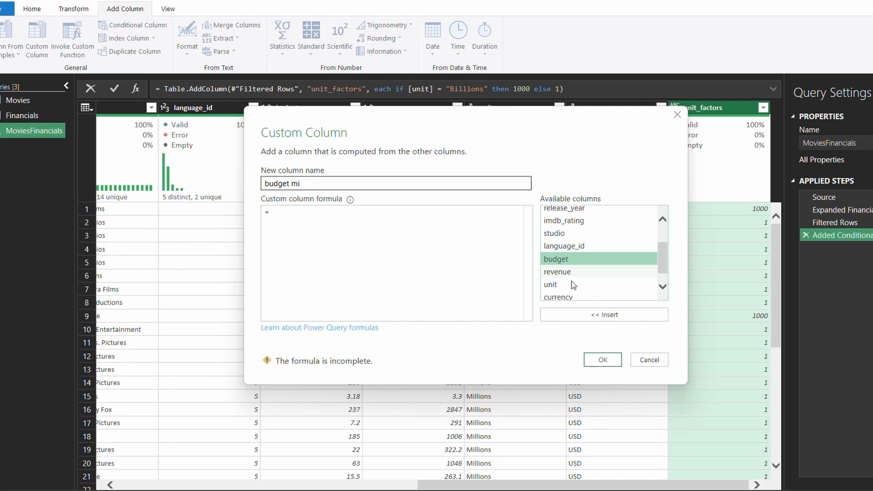
left_click(587, 318)
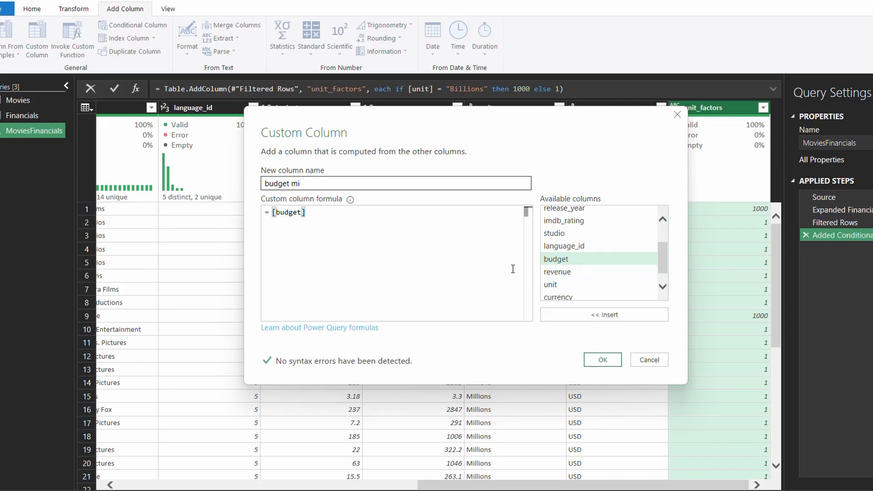
type("*")
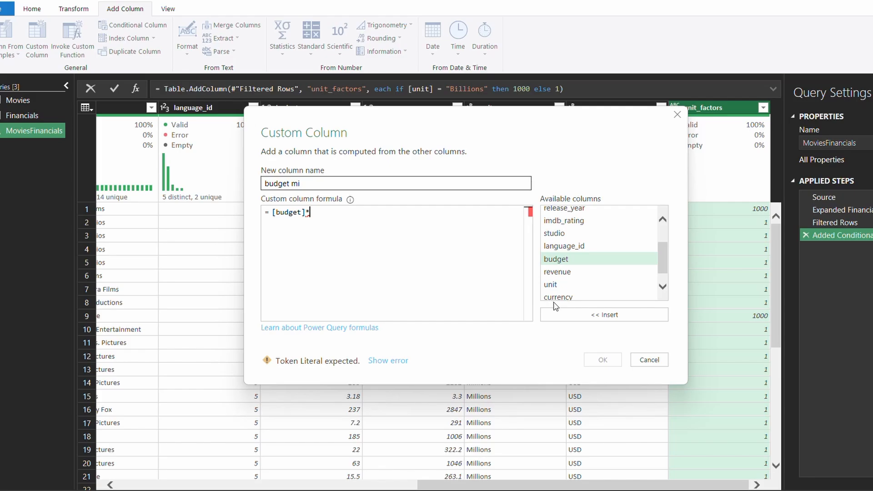
scroll(577, 281, "up", 2)
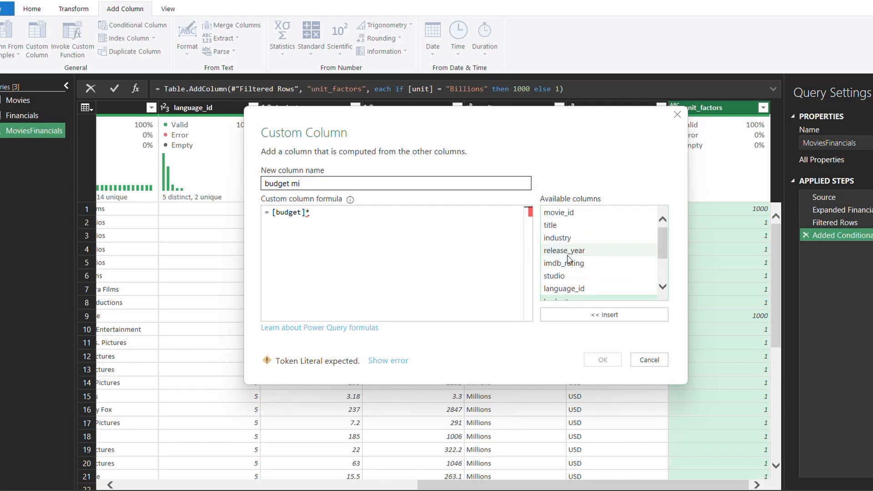
scroll(574, 279, "down", 3)
left_click(564, 294)
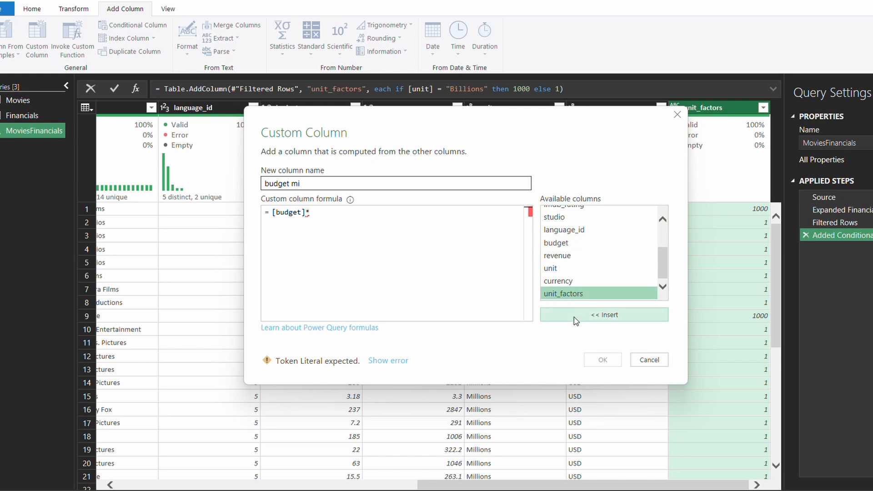
left_click(576, 315)
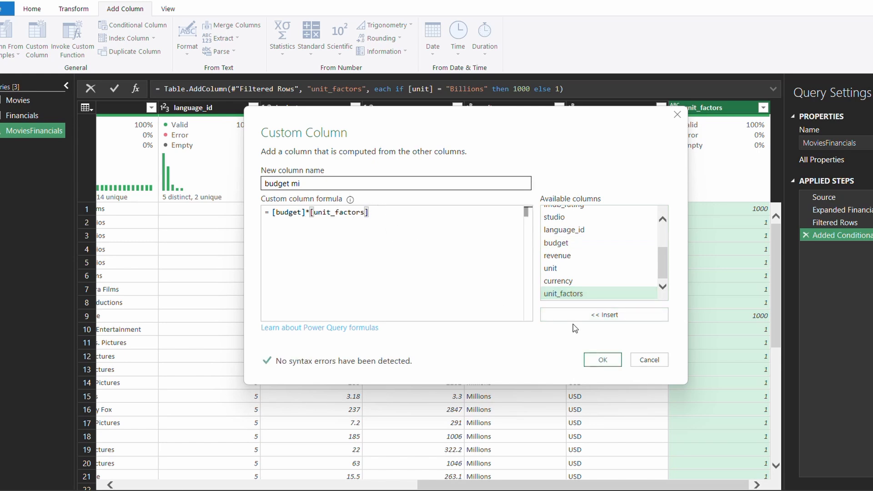
left_click(603, 359)
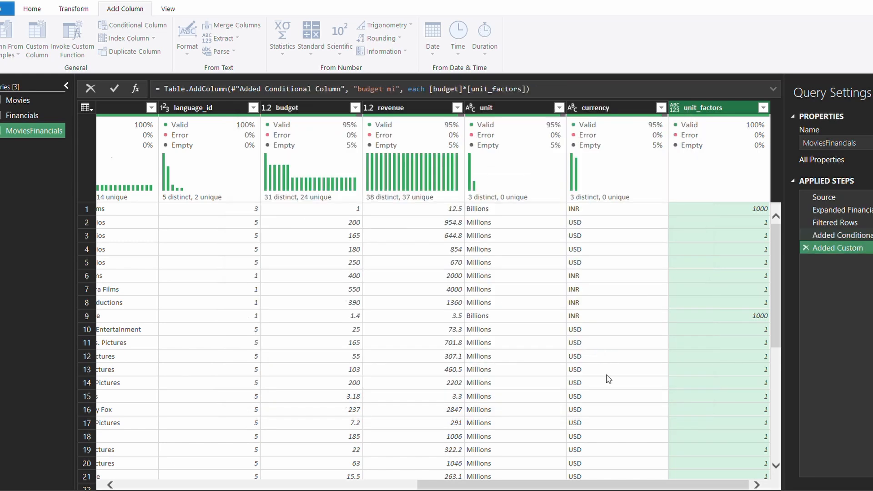
left_click(572, 478)
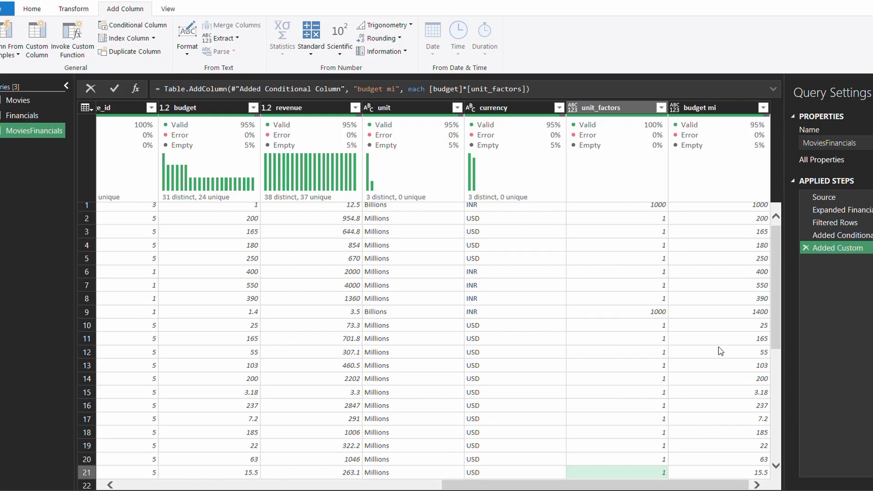
scroll(728, 319, "down", 1)
scroll(736, 283, "up", 1)
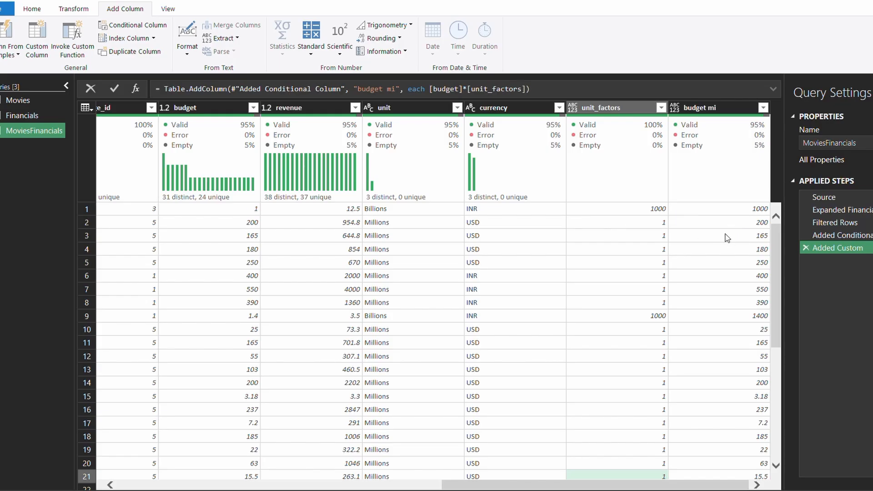
left_click(737, 114)
right_click(738, 114)
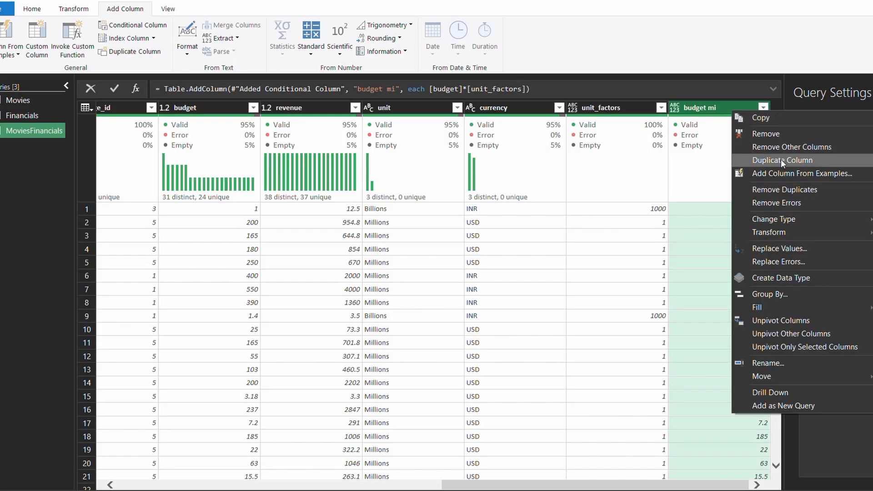
left_click(709, 103)
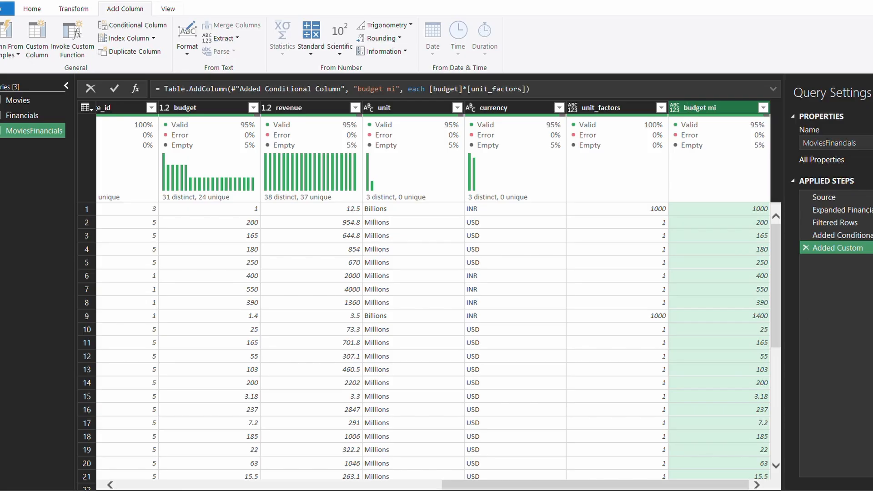
Create a custom column revenue mi with the formula [revenue]*[unit_factors]
left_click(37, 36)
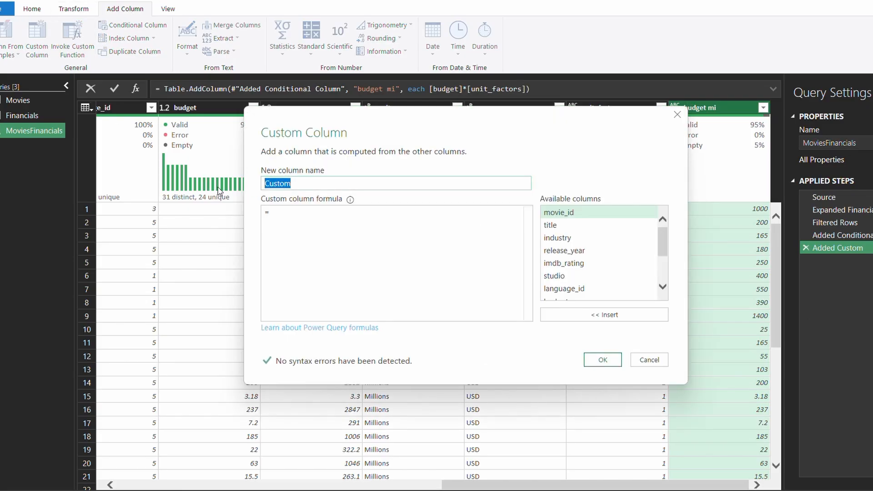
type("revenue")
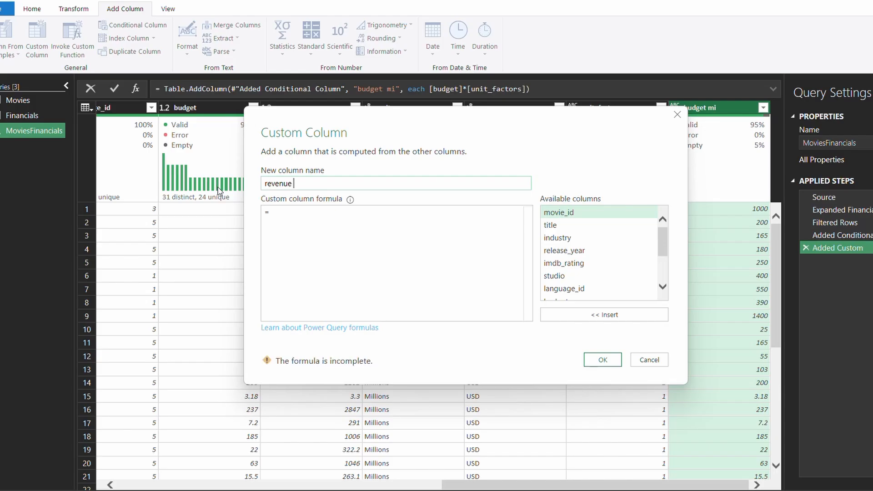
type(" mi")
left_click(278, 213)
scroll(623, 292, "down", 1)
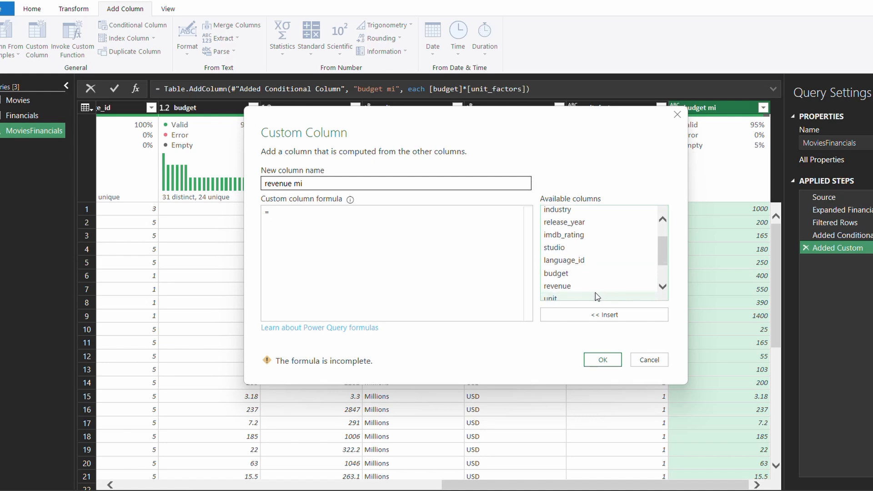
left_click(592, 289)
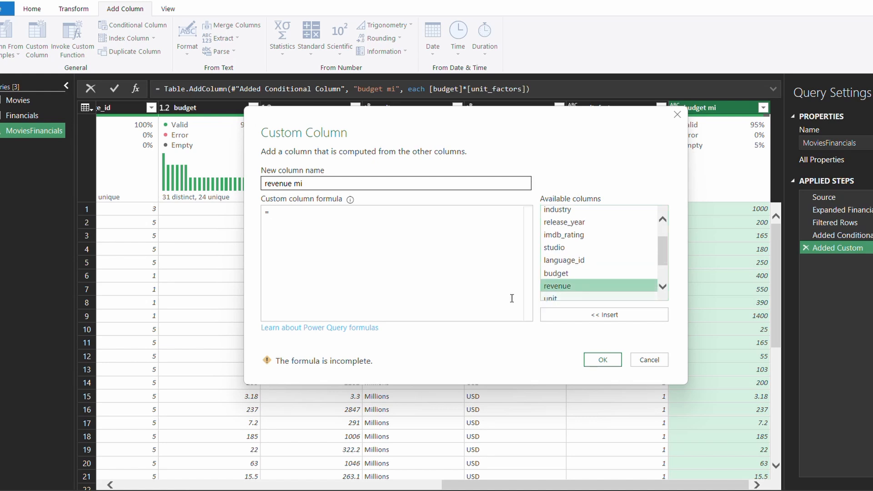
left_click(593, 315)
type("*")
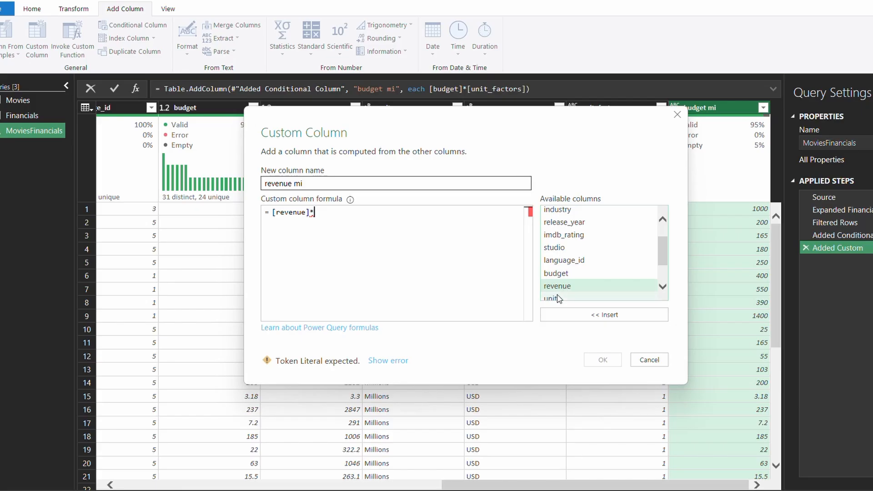
scroll(563, 293, "down", 2)
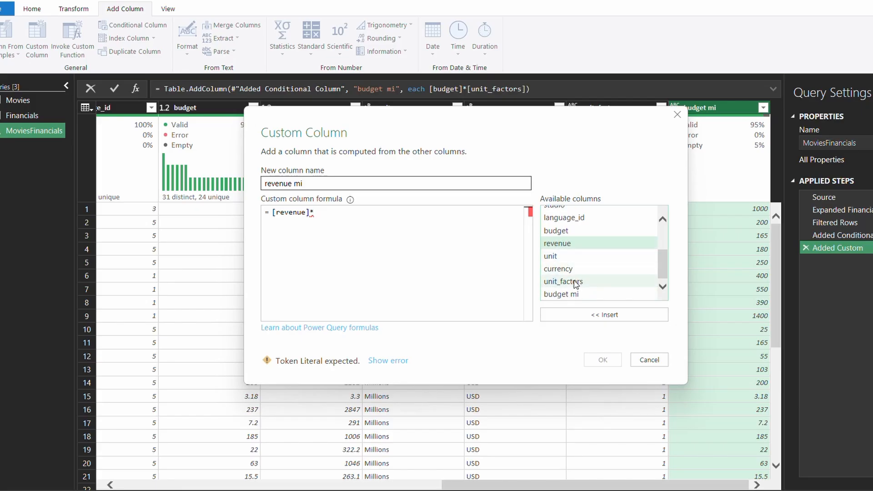
left_click(575, 282)
left_click(579, 311)
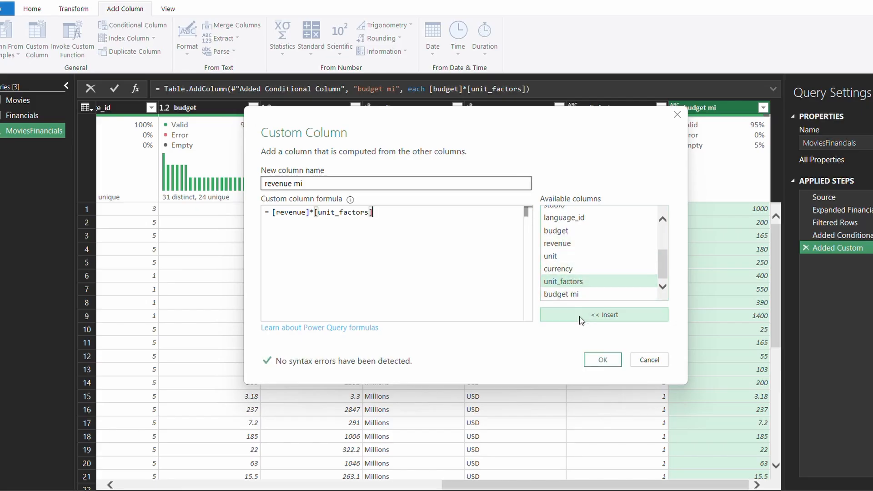
left_click(602, 361)
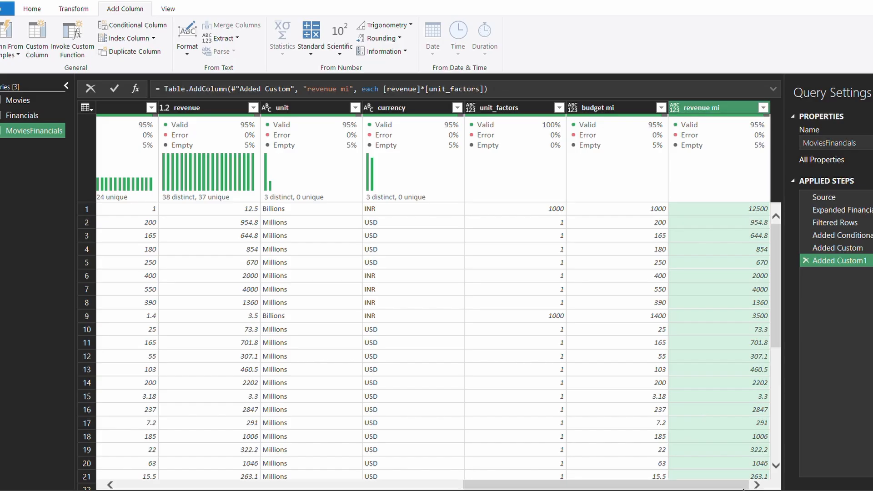
Scroll through the table to review the revenue mi results
scroll(723, 240, "down", 3)
scroll(717, 253, "up", 3)
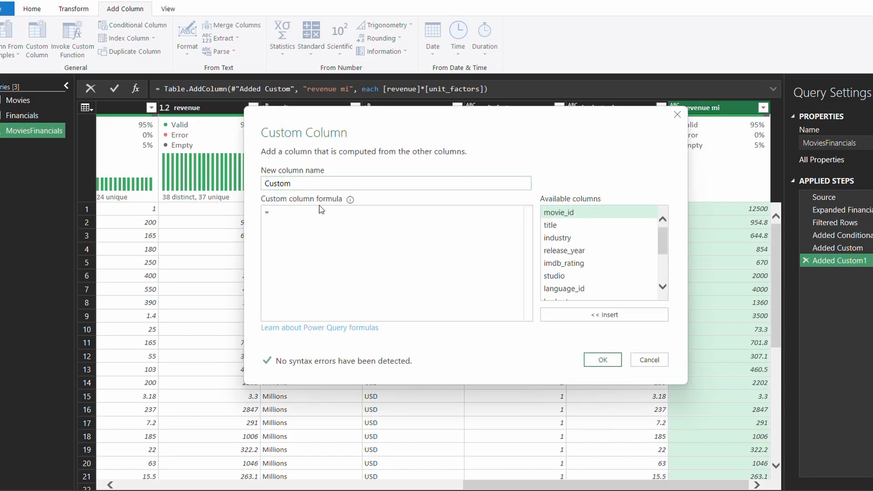
Name the new custom column budget INR
left_click_drag(292, 183, 236, 166)
type("B")
key("BackSpace")
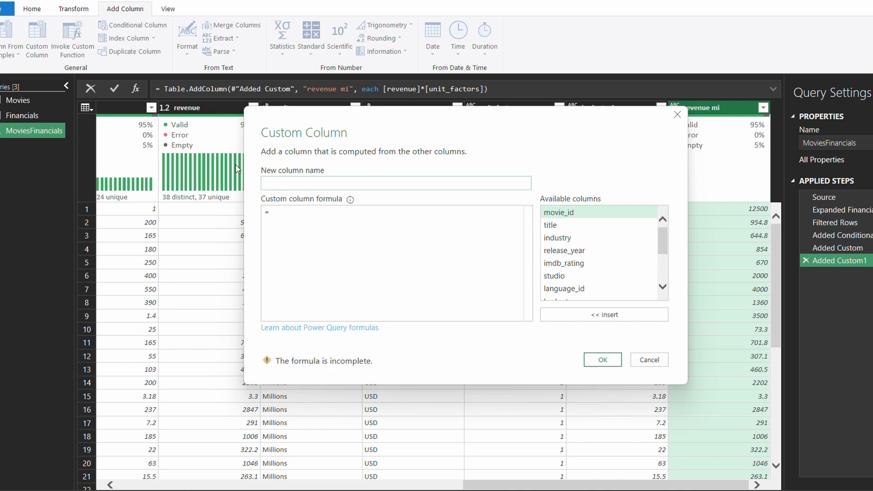
type("budget INR")
left_click(282, 213)
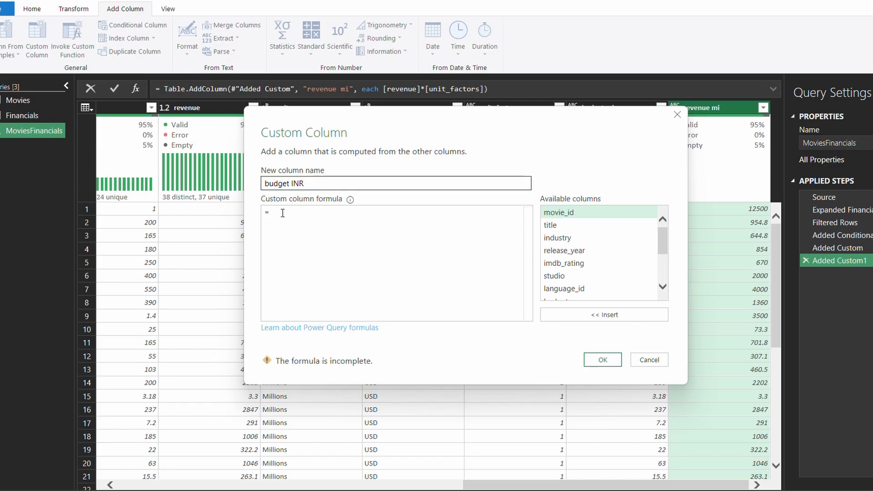
Begin the formula with the condition if [currency]="USD"
type("if")
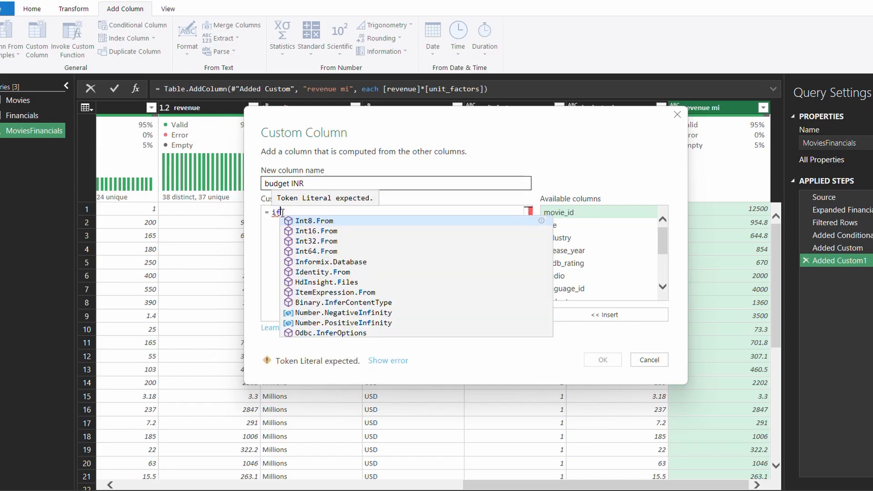
type("[")
key("BackSpace")
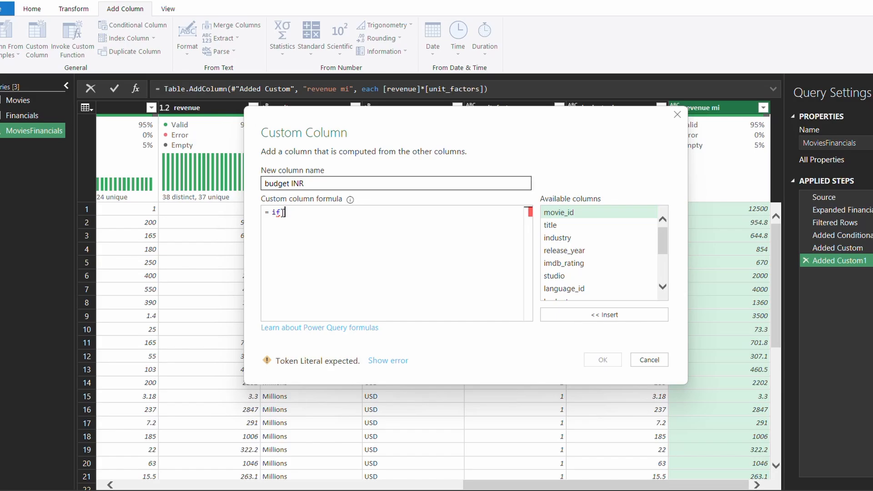
type("[cu")
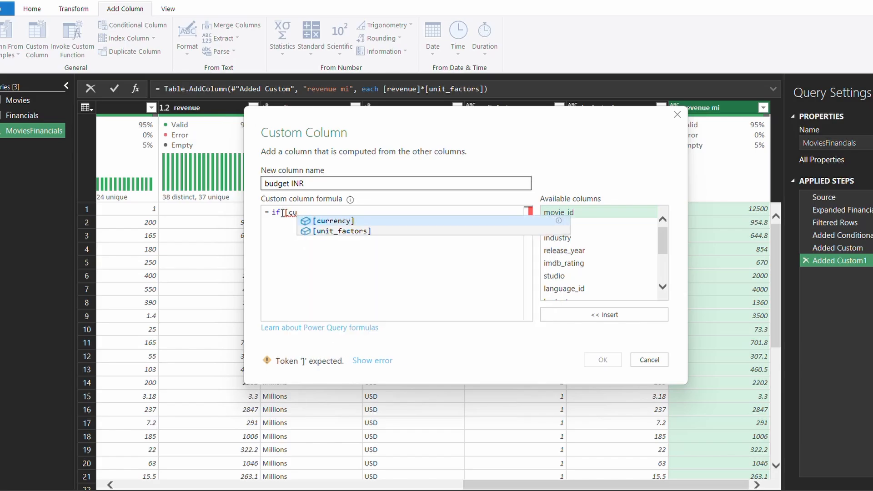
key("Tab")
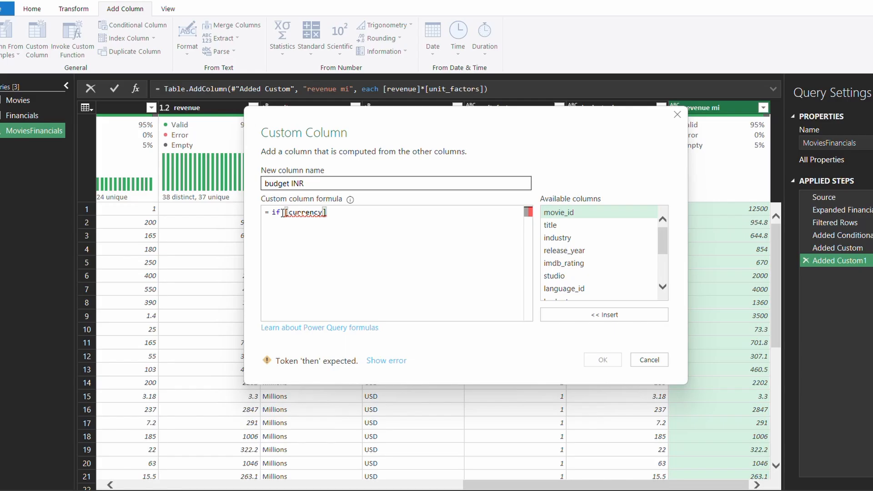
type("=")
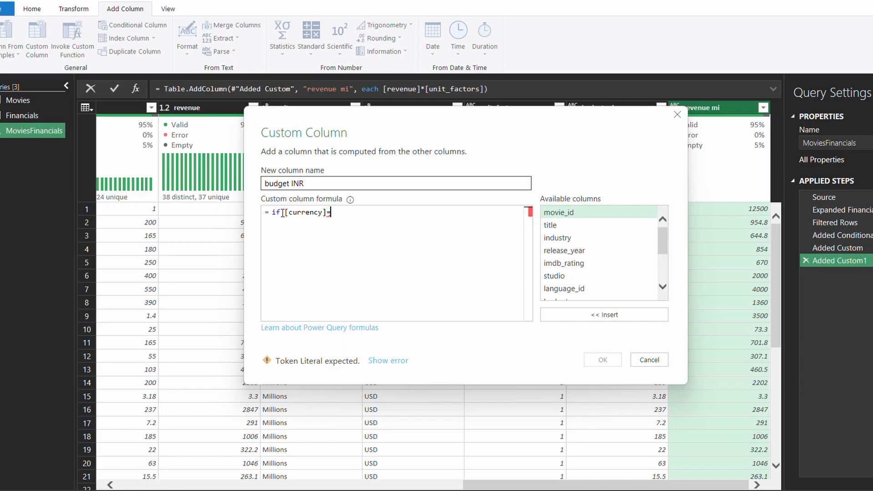
type("\"\"")
key("Left")
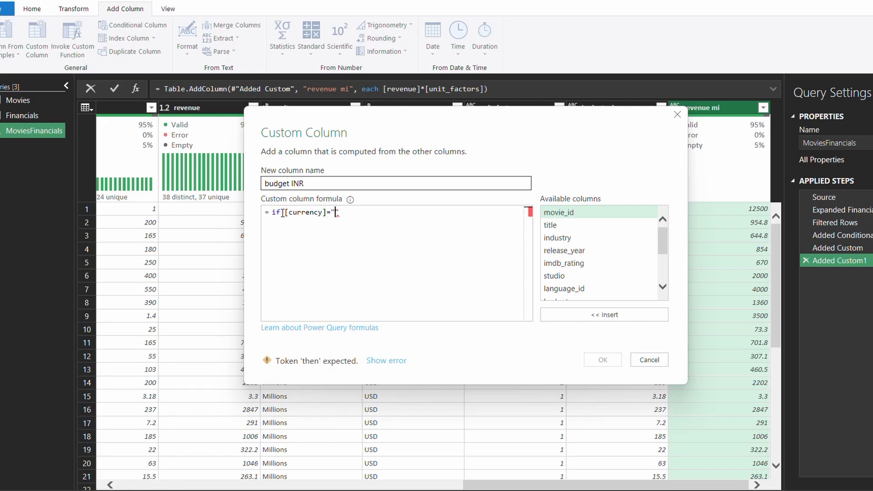
type("USD")
Finish the formula with then [budget mi]*88 else [budget mi]
type("the")
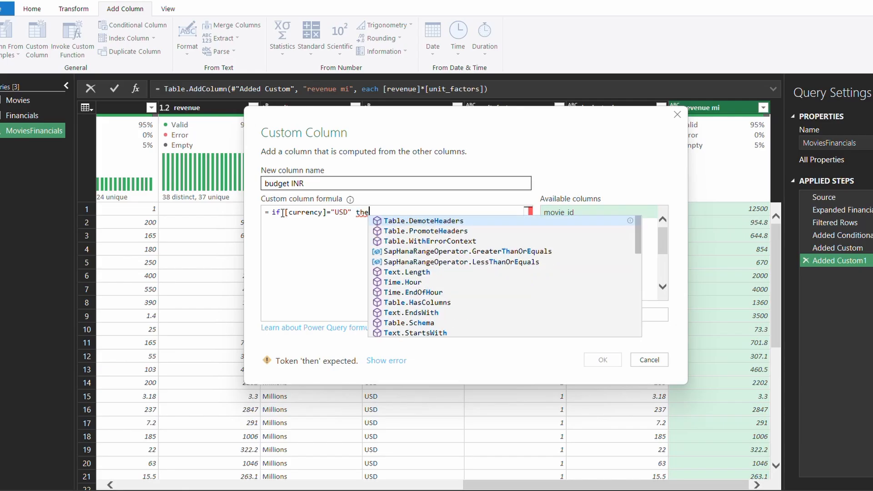
type("n")
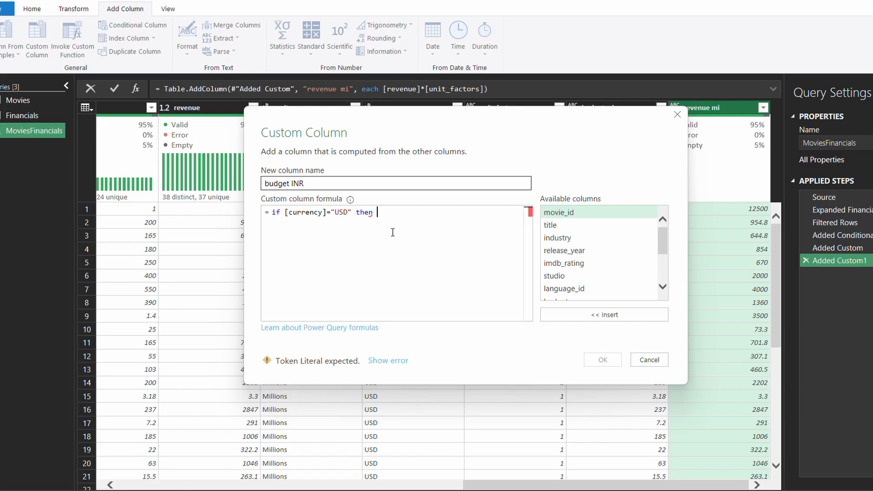
type("b")
key("BackSpace")
type("[bu")
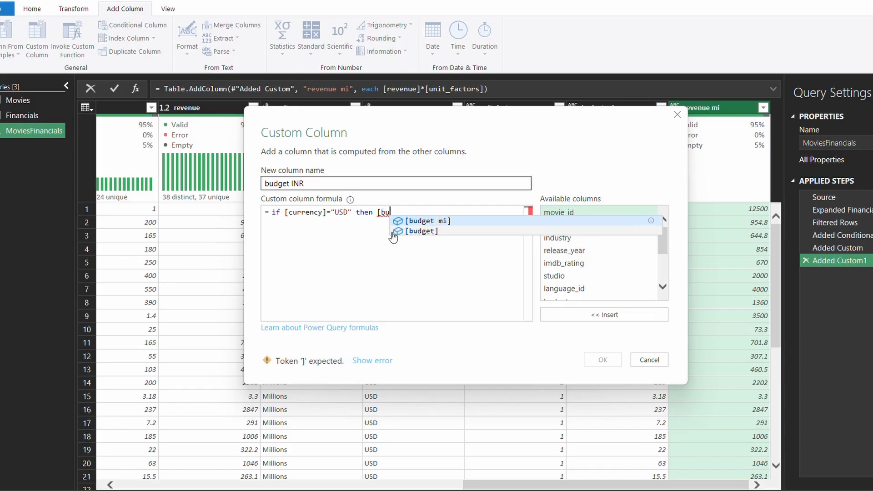
key("Tab")
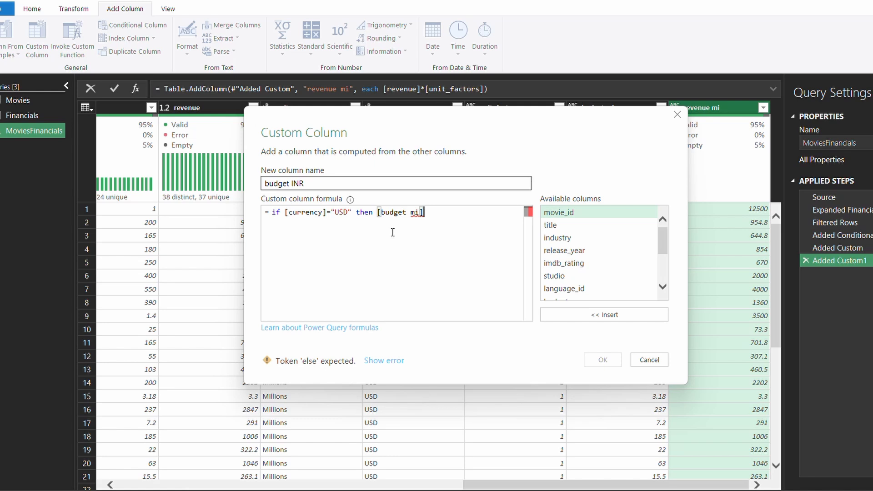
type("*")
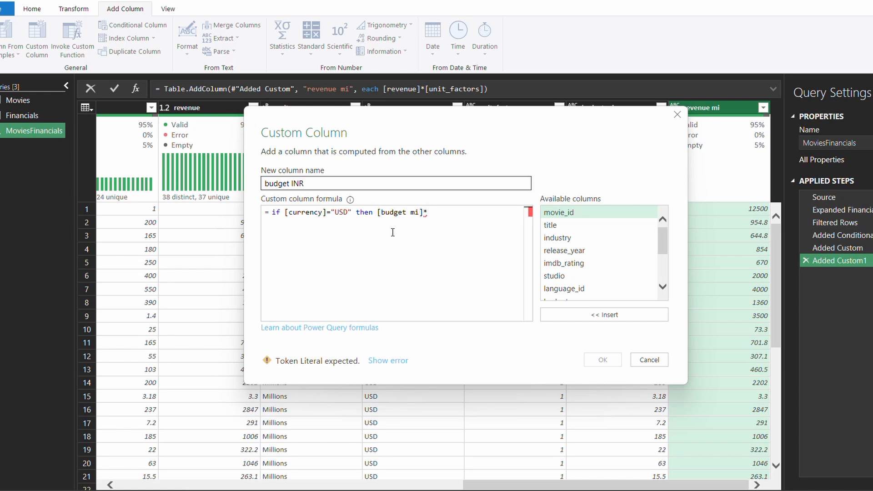
type("88")
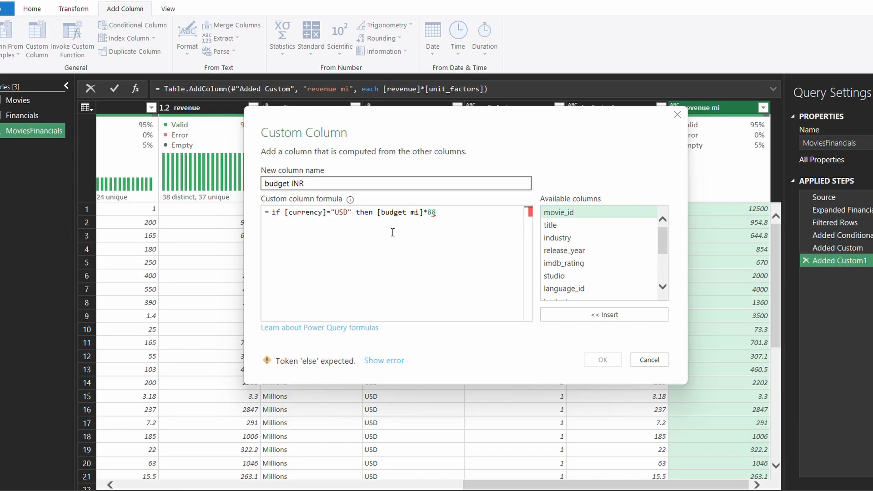
type("else")
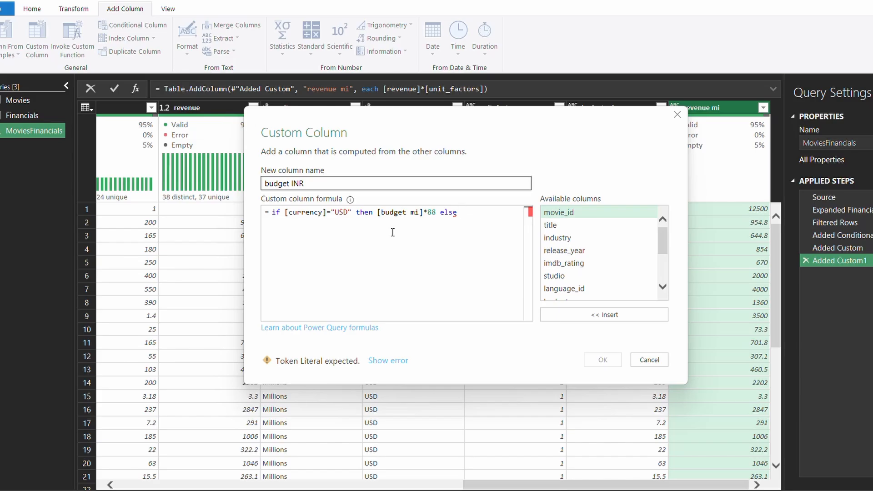
type(" [bu")
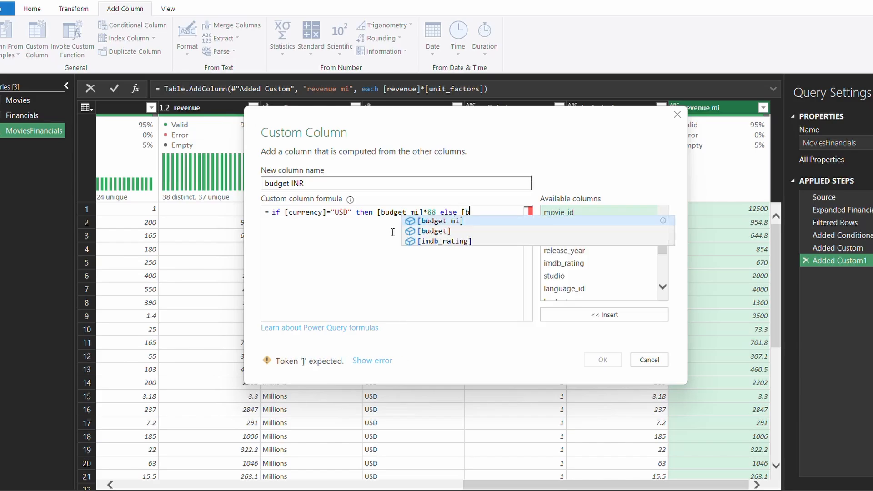
key("Tab")
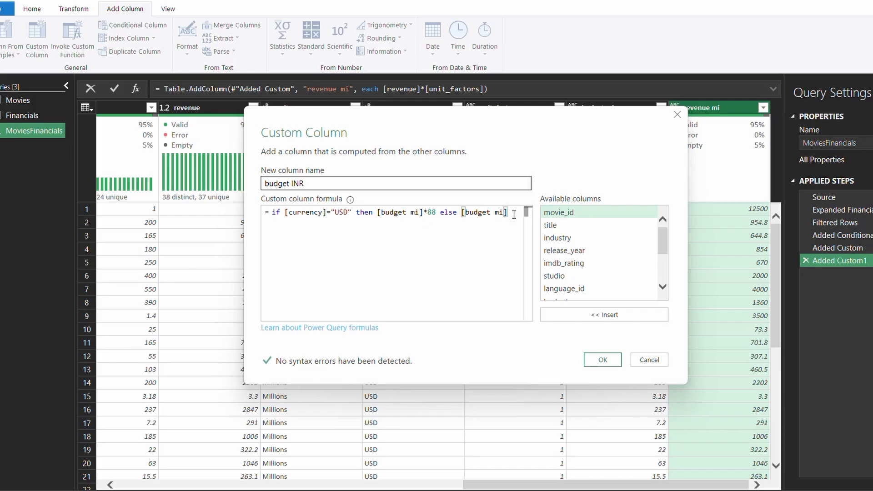
left_click_drag(508, 212, 457, 212)
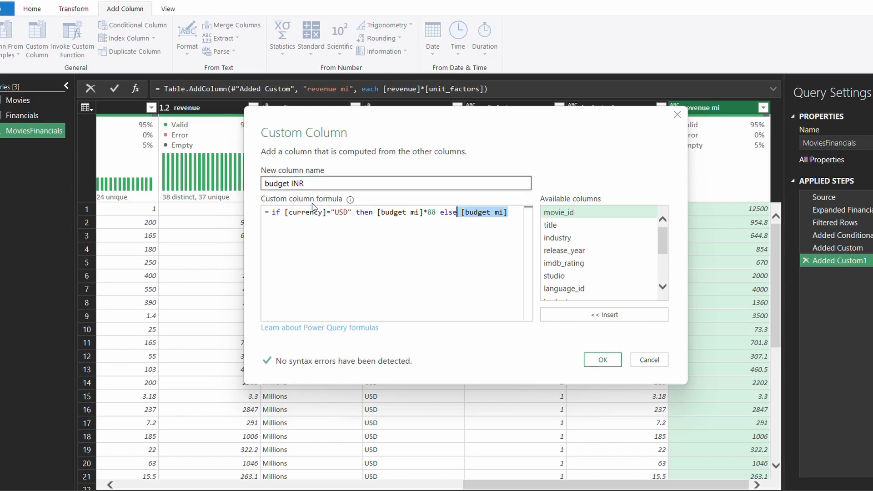
Add the budget INR column and check its values in the preview
left_click(603, 359)
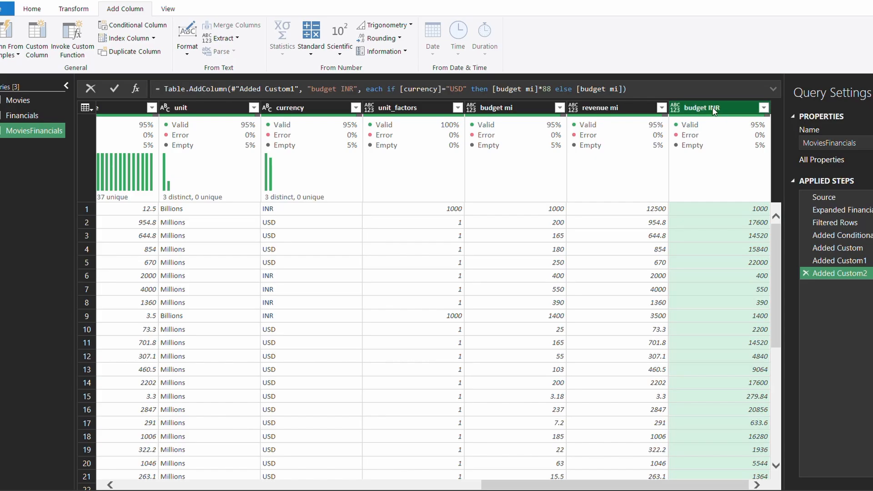
scroll(736, 406, "down", 4)
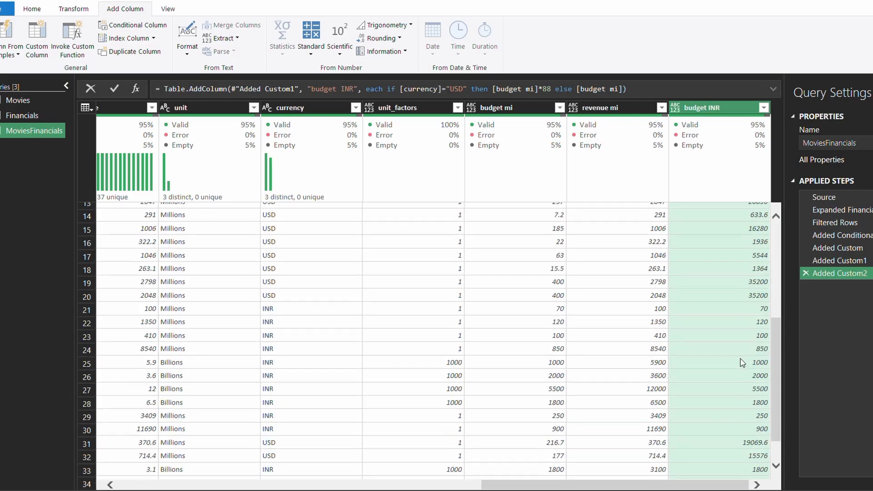
scroll(740, 358, "up", 3)
right_click(738, 105)
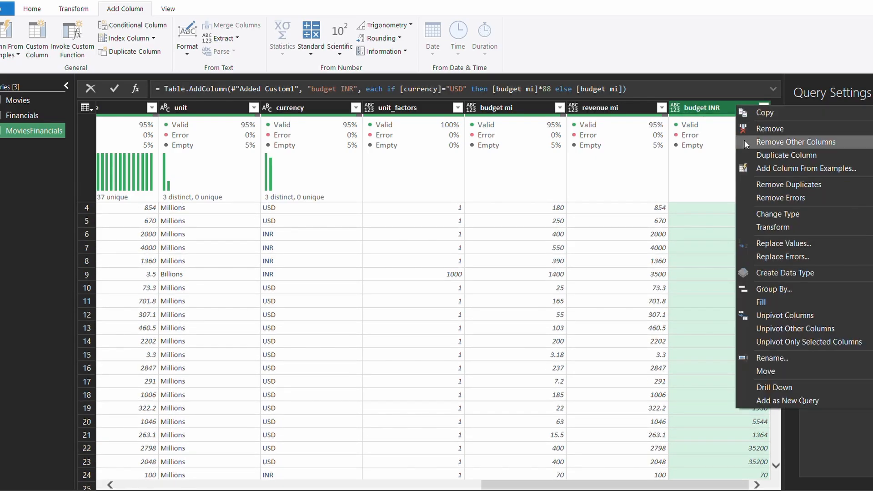
key("Escape")
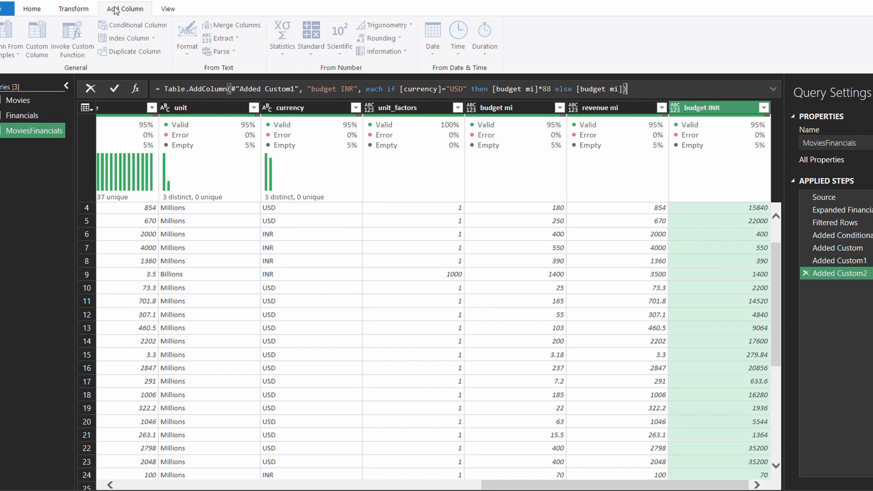
Return to the Add Column tab and open a new Custom Column dialog
left_click(79, 13)
left_click(114, 10)
left_click(659, 194)
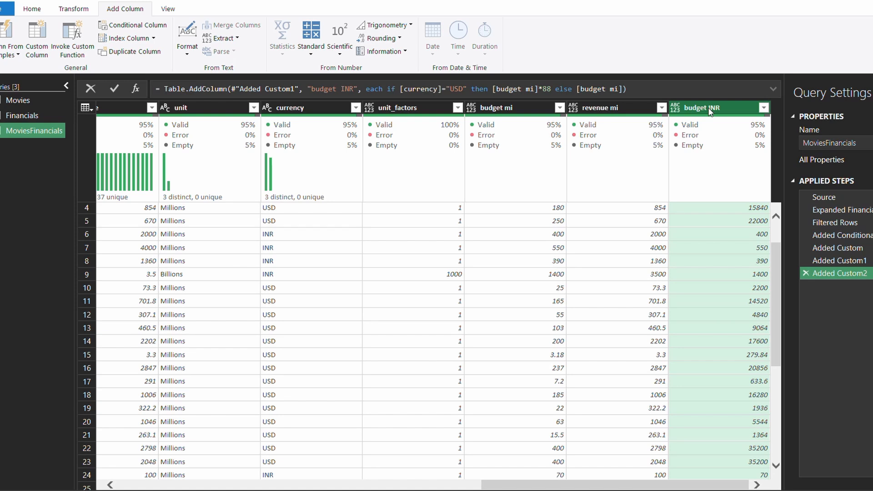
left_click(36, 44)
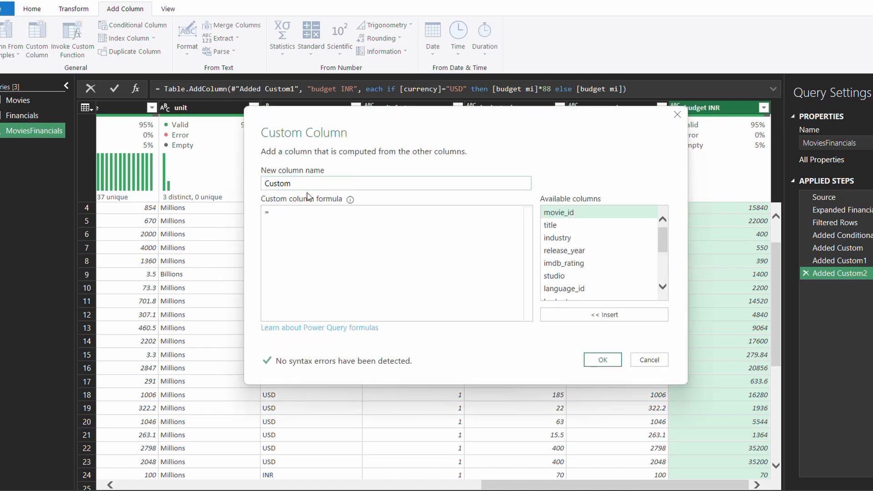
Name the column 'revenue INR' and begin the formula: if [currency]="USD" then …
left_click_drag(299, 185, 232, 182)
type("revenue ")
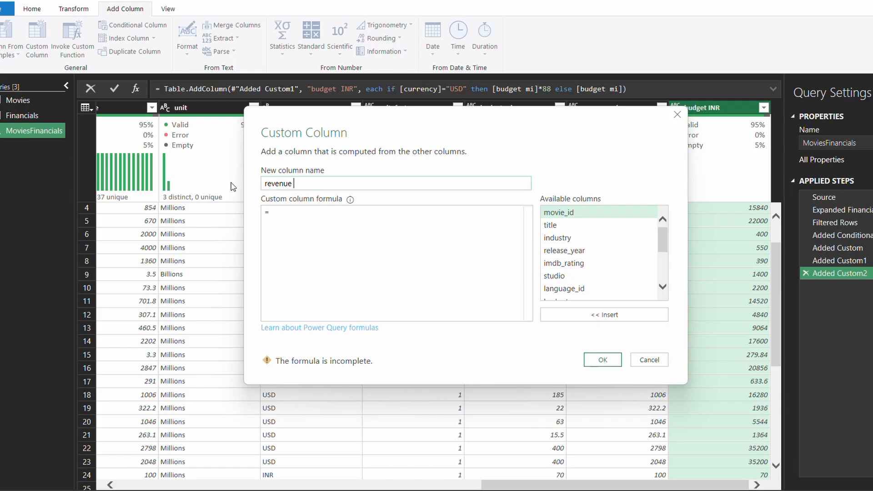
type("INR")
left_click(280, 218)
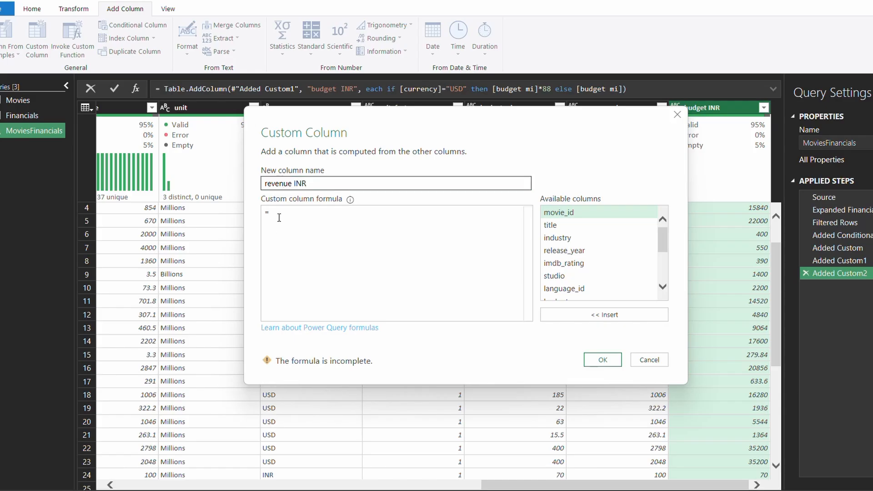
type("if ")
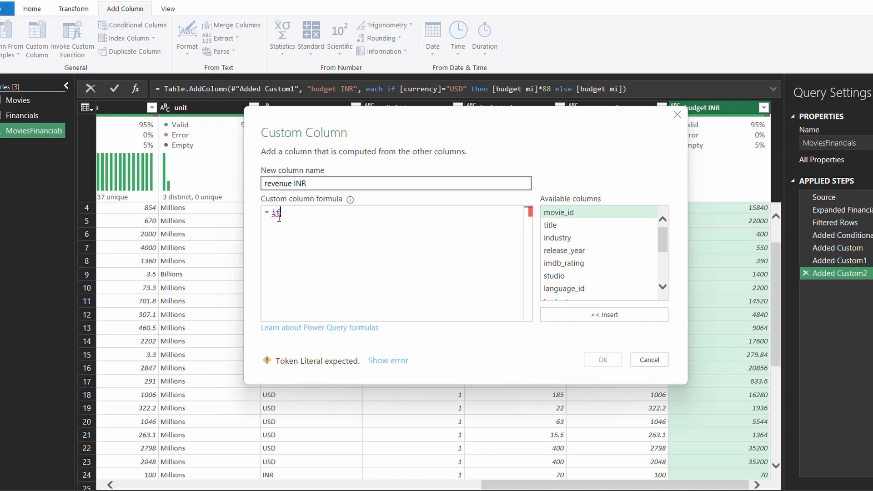
type("[curr")
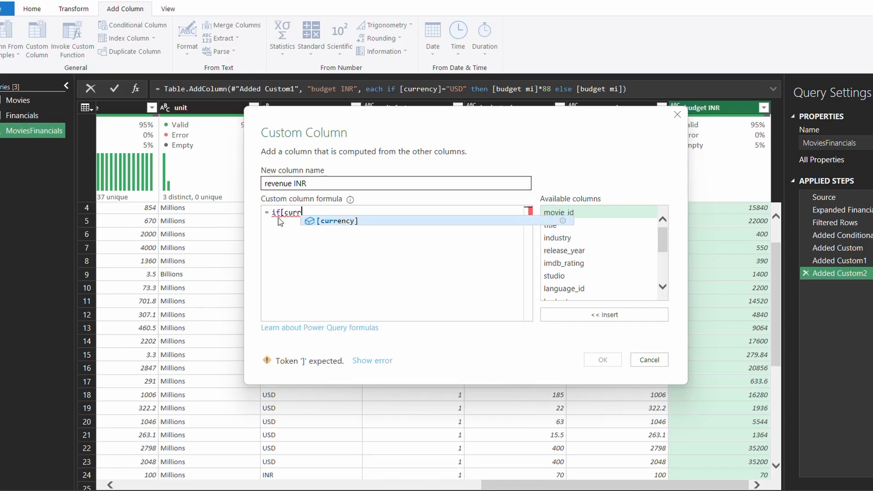
key("Tab")
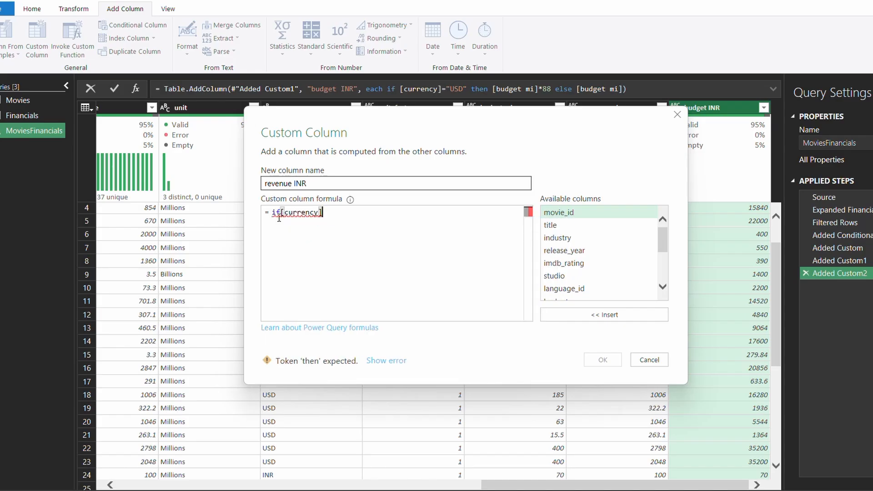
type("=")
type("\"\"")
type("USD")
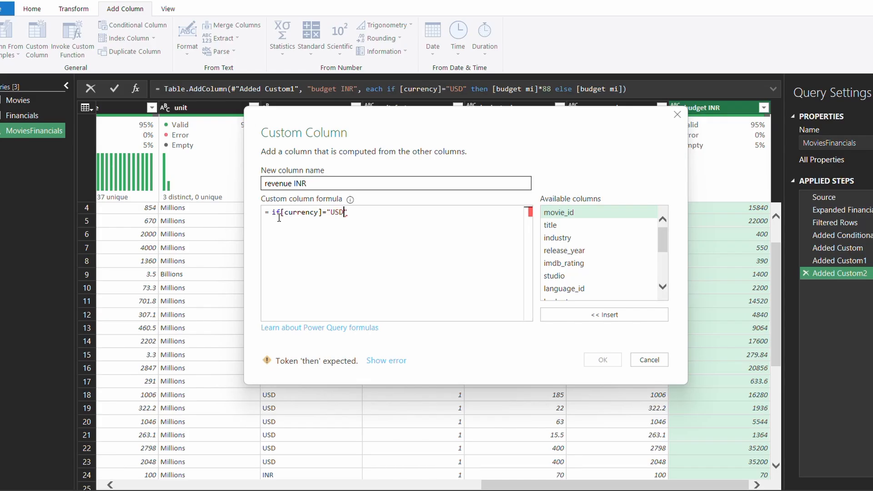
type("\" then ")
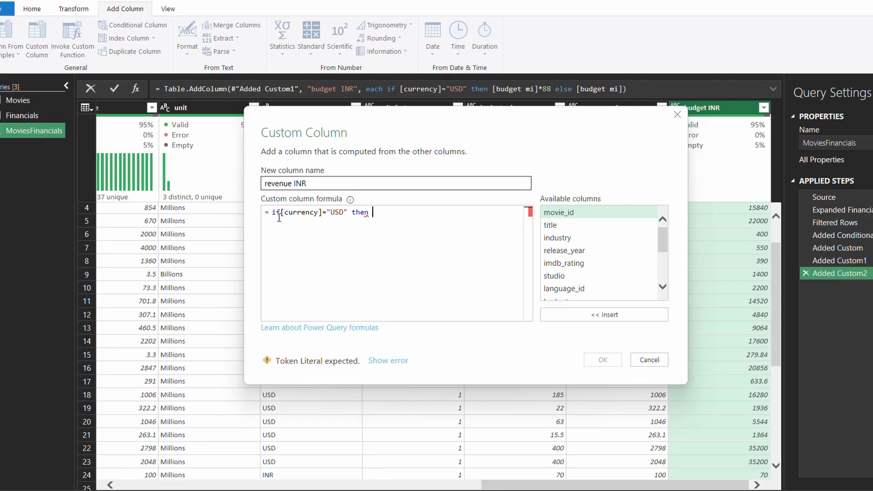
type("[re")
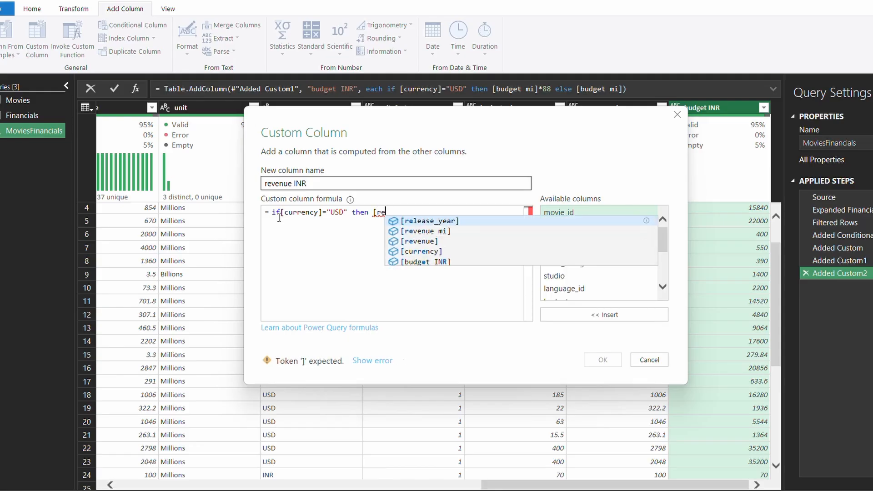
Finish the formula with [revenue mi]*88 else [revenue mi] and review it
key("Down")
key("Return")
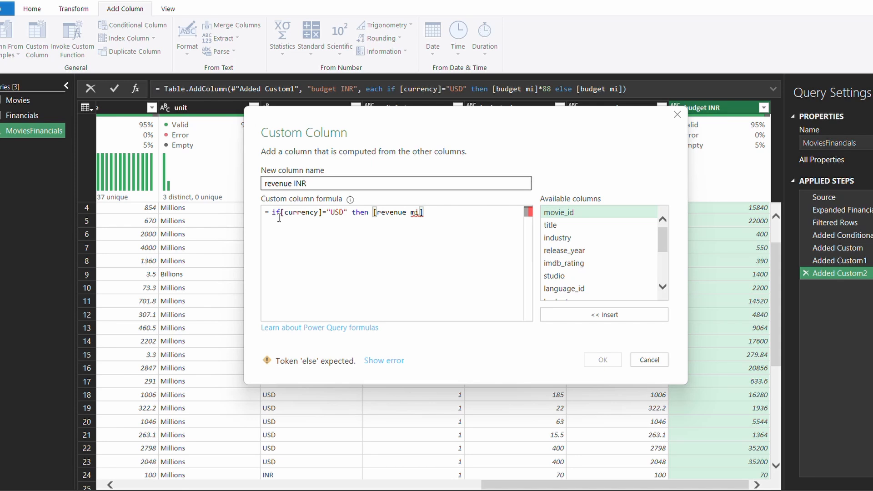
type("*")
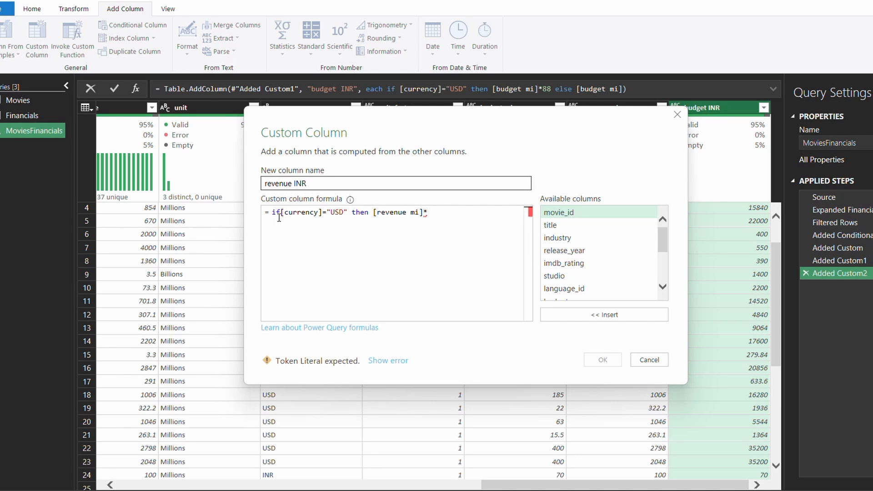
type("88 ")
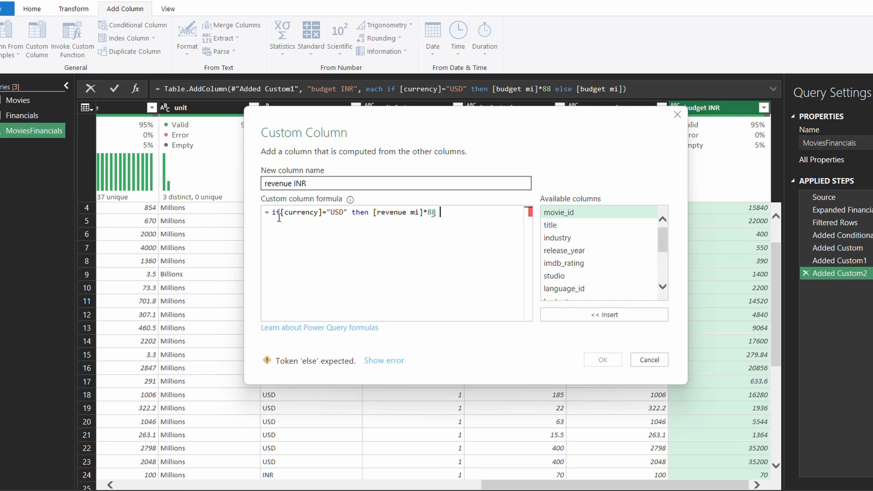
type("els")
key("BackSpace")
key("BackSpace")
key("BackSpace")
type("else ")
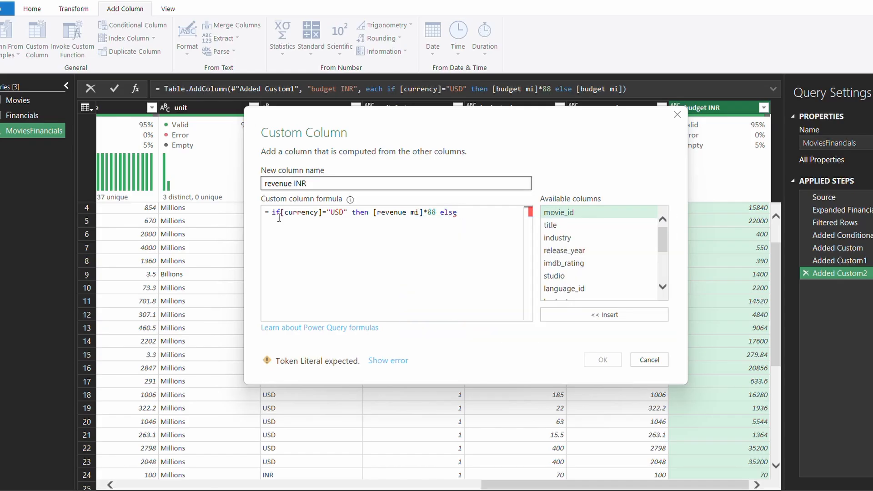
type("re")
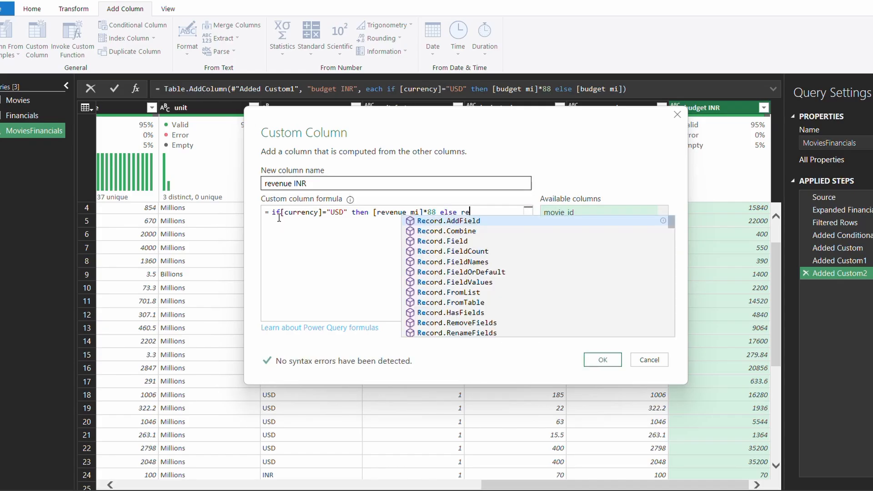
key("BackSpace")
type("[")
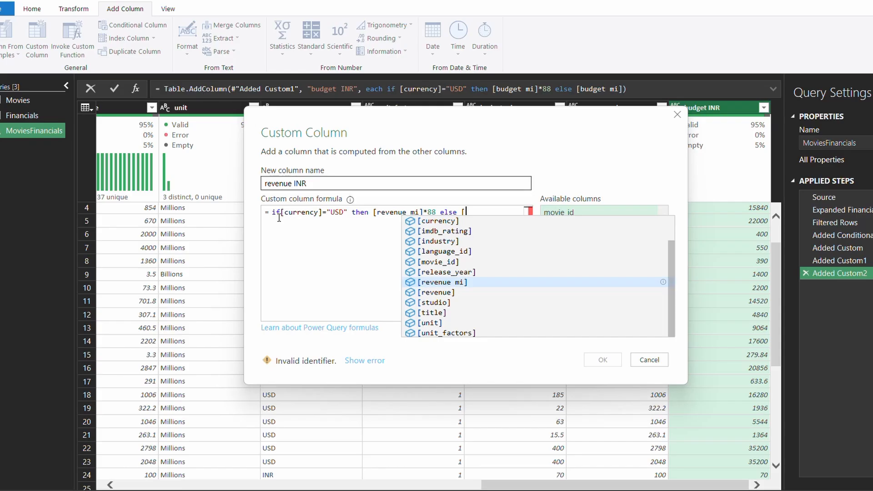
type("re")
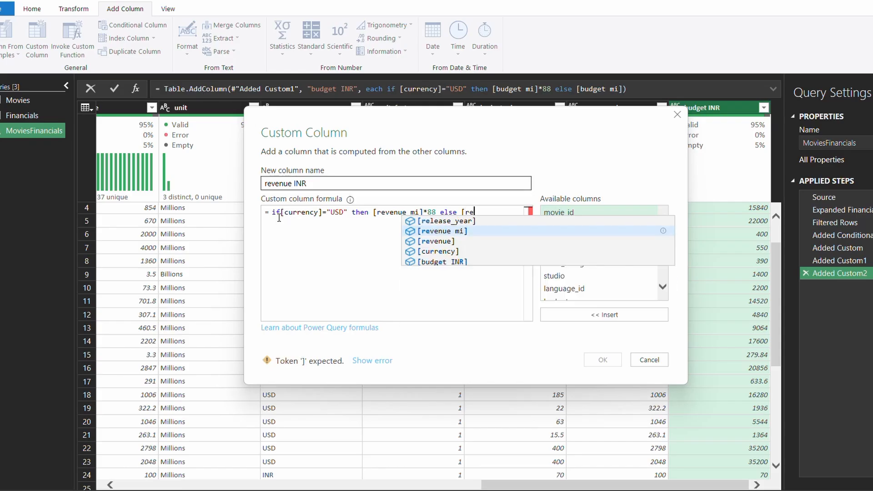
key("Tab")
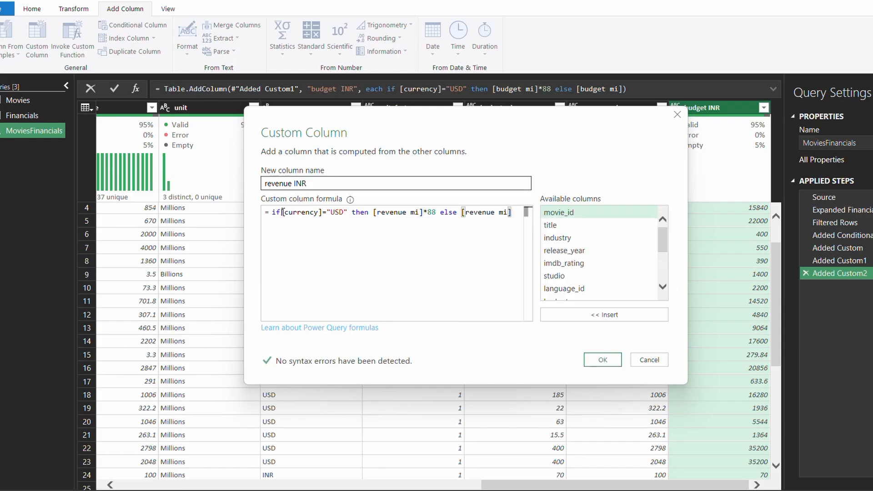
left_click(283, 213)
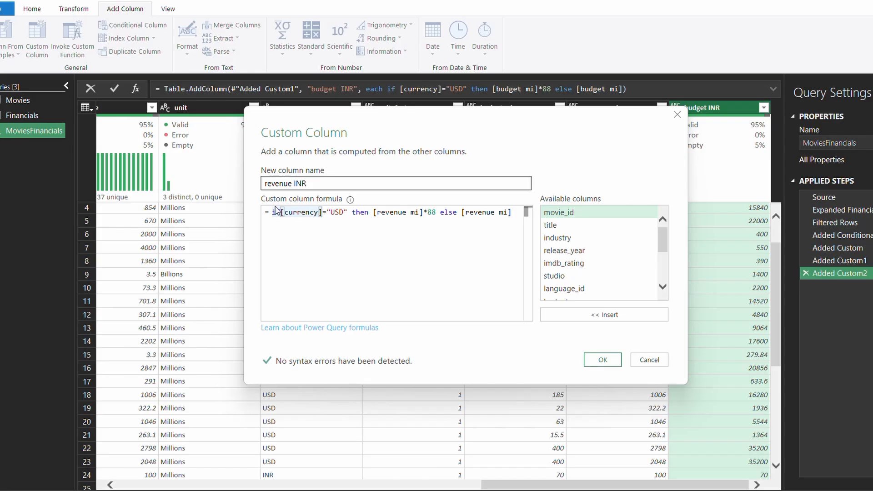
left_click(323, 213)
Add the revenue INR column and review its values in the preview
left_click(601, 359)
scroll(741, 249, "down", 1)
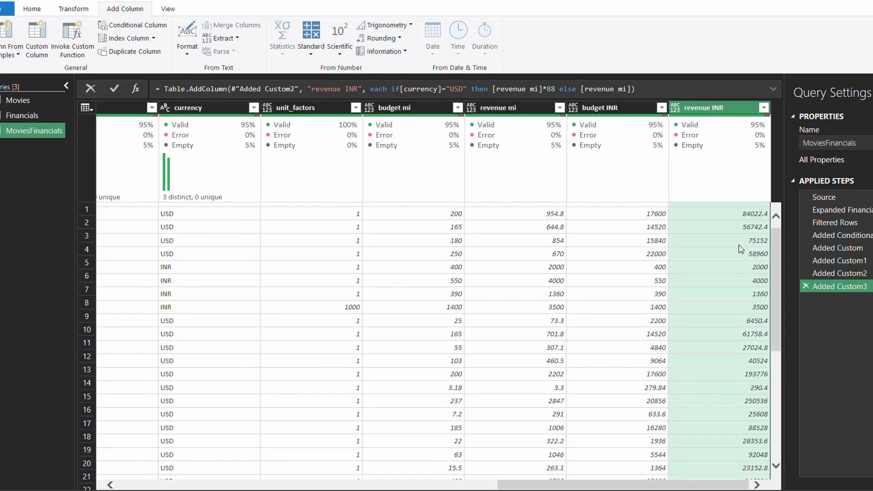
scroll(742, 249, "up", 1)
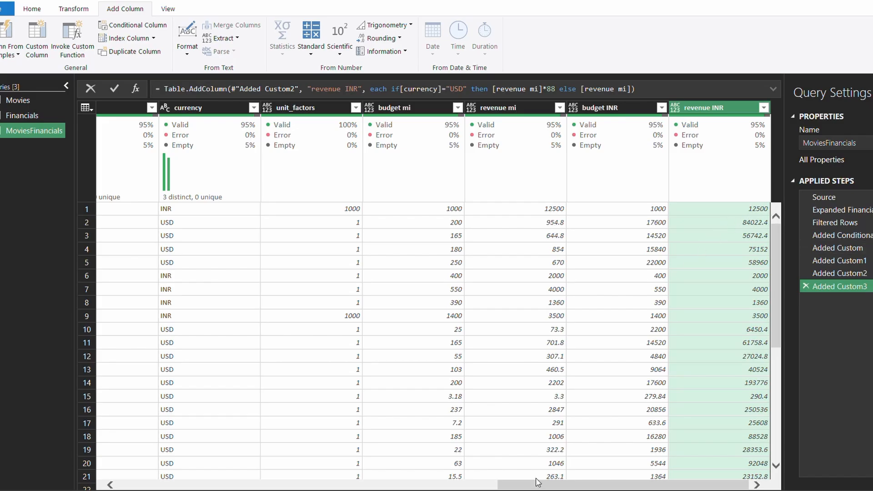
scroll(504, 454, "down", 3)
scroll(503, 464, "up", 3)
Scroll through the results again and open a new Custom Column dialog
mouse_move(523, 483)
left_mouse_down()
mouse_move(374, 474)
mouse_move(256, 451)
mouse_move(523, 489)
left_mouse_up()
scroll(517, 462, "down", 1)
scroll(516, 461, "up", 1)
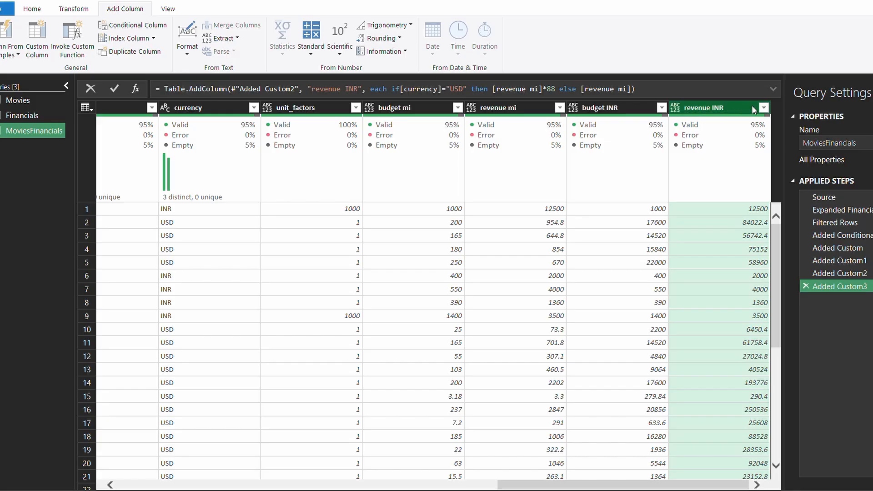
mouse_move(586, 486)
left_mouse_down()
mouse_move(380, 445)
mouse_move(593, 490)
left_mouse_up()
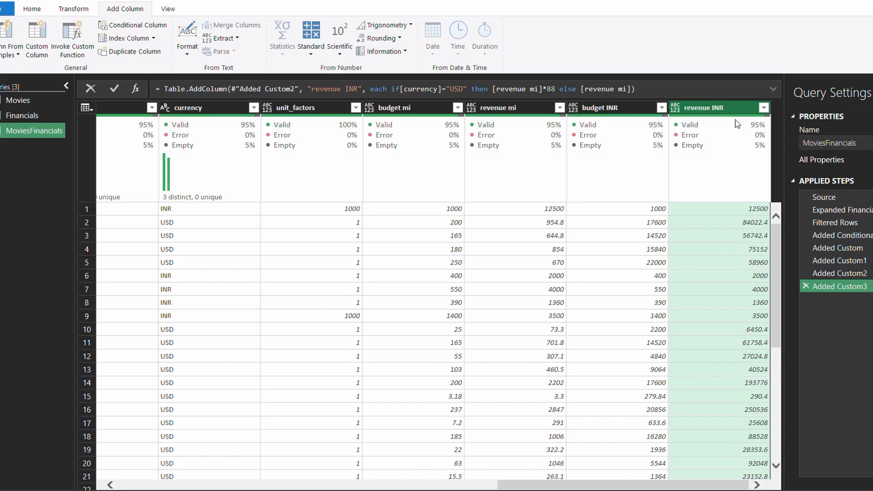
left_click(37, 41)
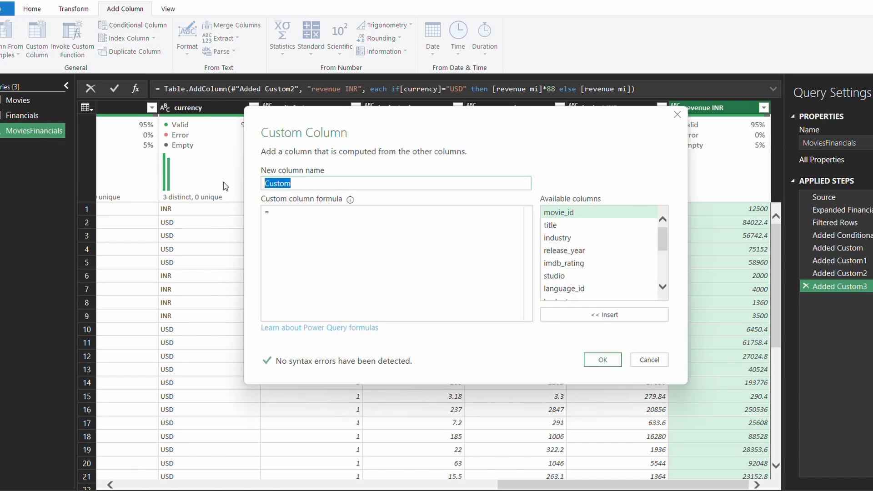
Name the column 'budget USD' and start the formula: if [currency]="INR"
type("budg")
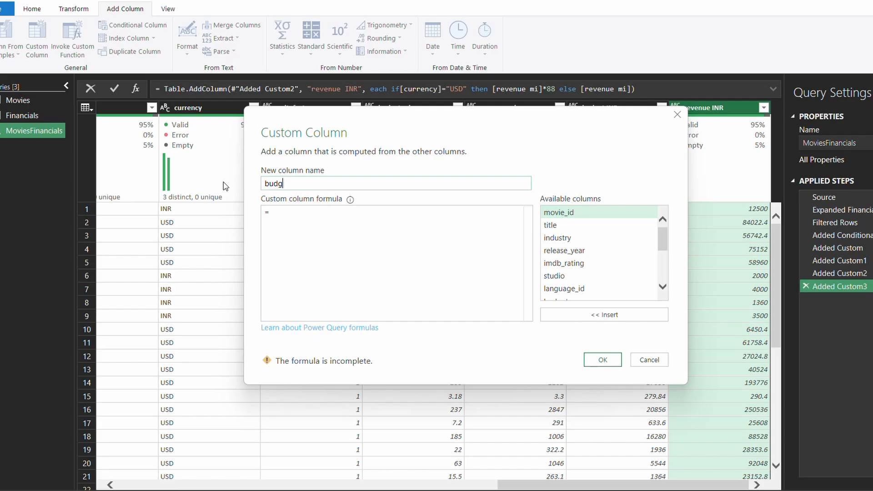
type("et USD")
left_click(283, 211)
type("if ")
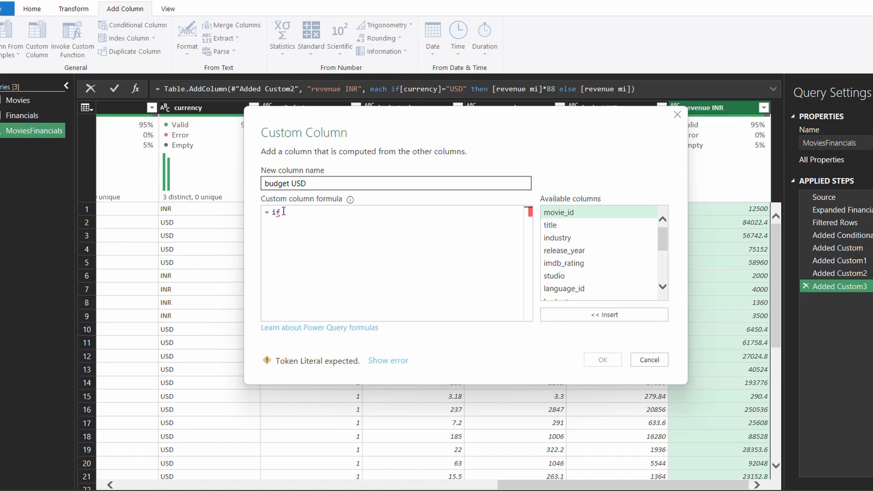
type("[cu")
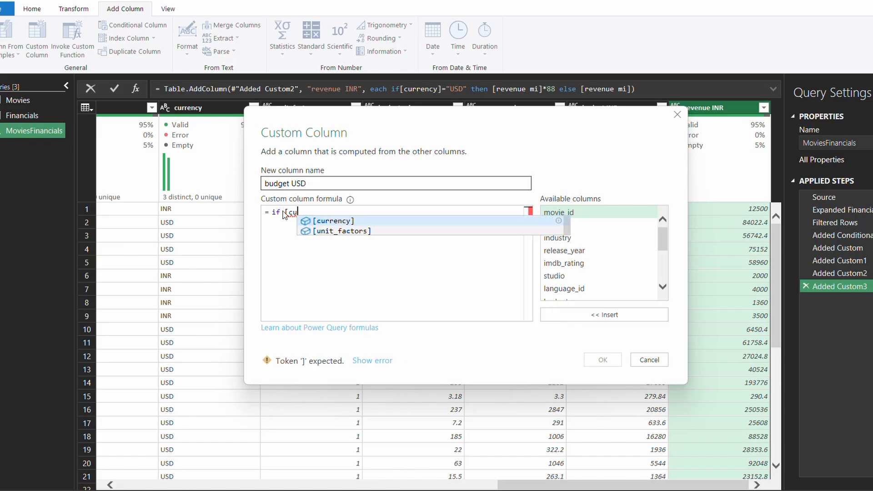
key("Tab")
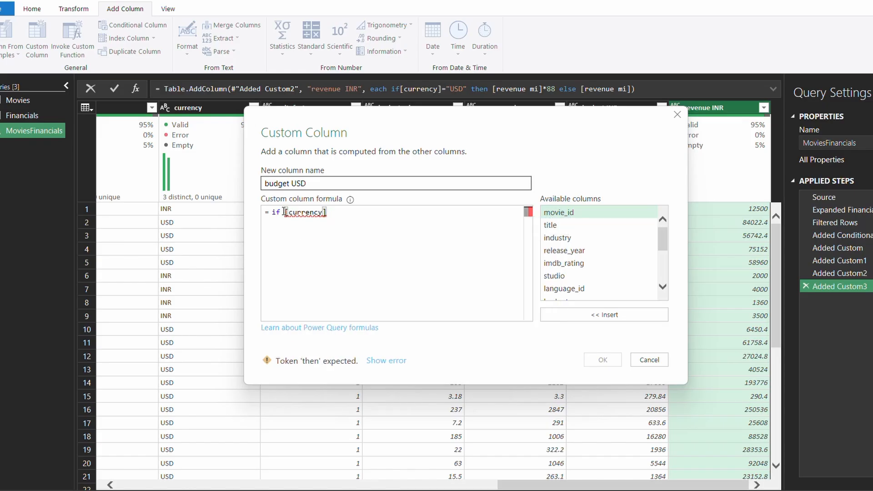
type("=\"INR")
Complete it with then [budget mi]/88 else [budget mi], select the formula, and apply
left_click(357, 211)
type("then ")
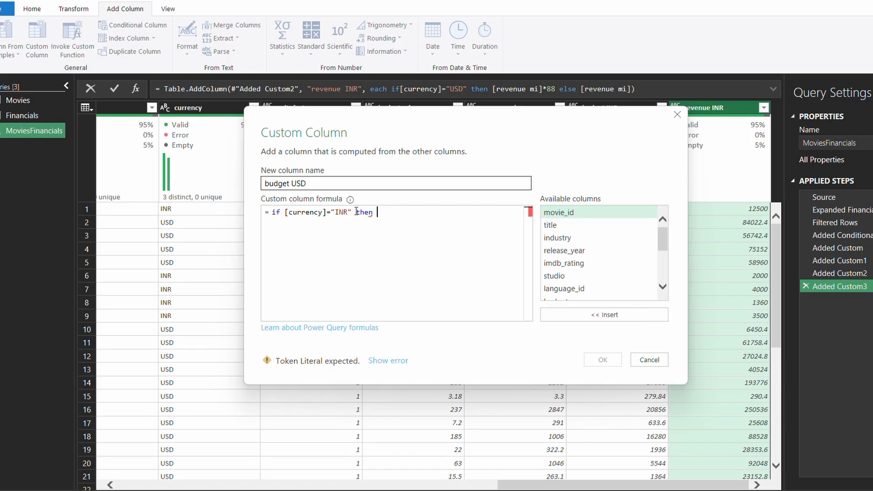
type("bu")
key("BackSpace")
key("BackSpace")
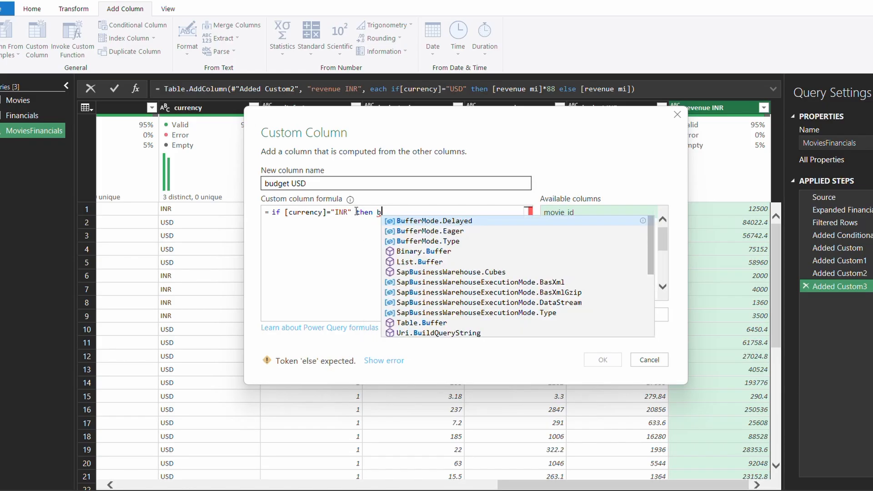
type("[bu")
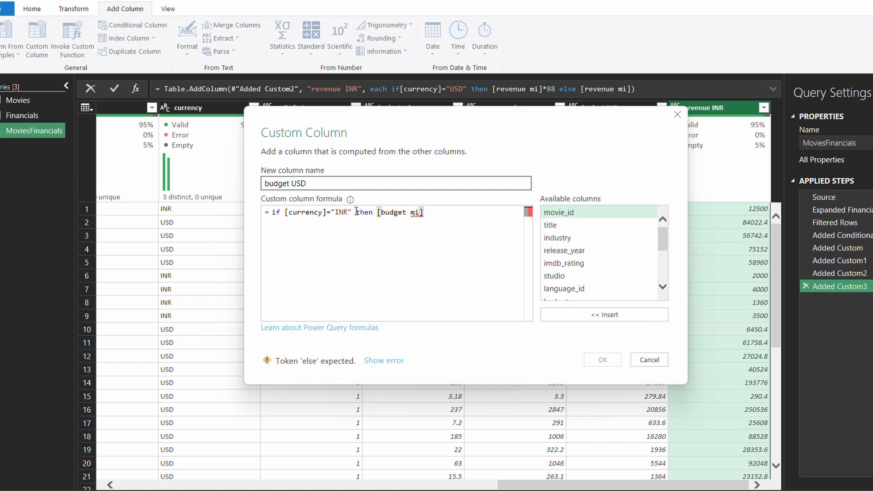
type("/")
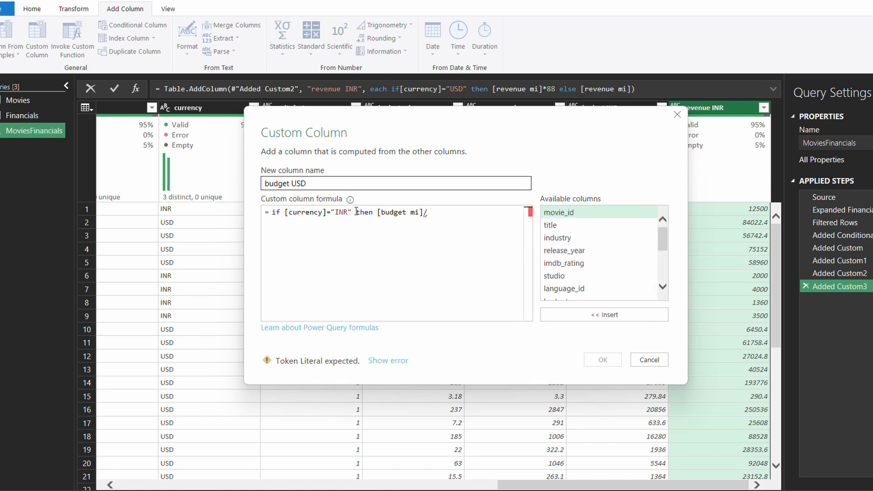
type("88")
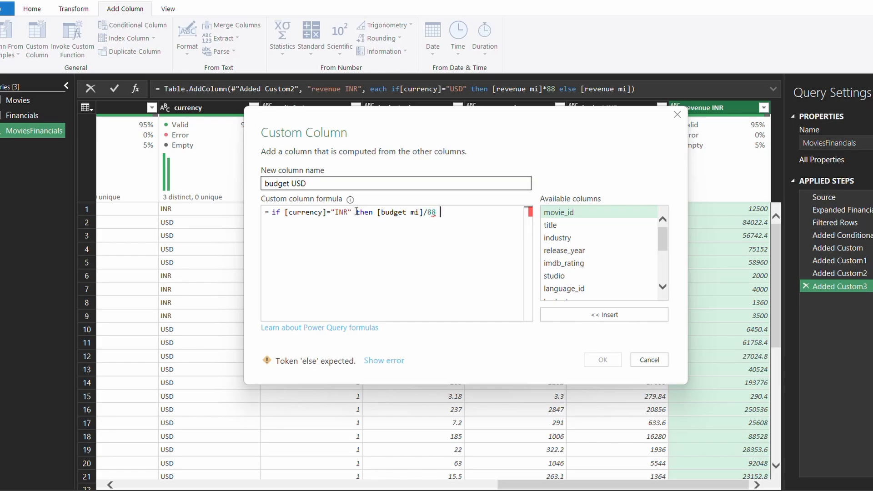
type(" else")
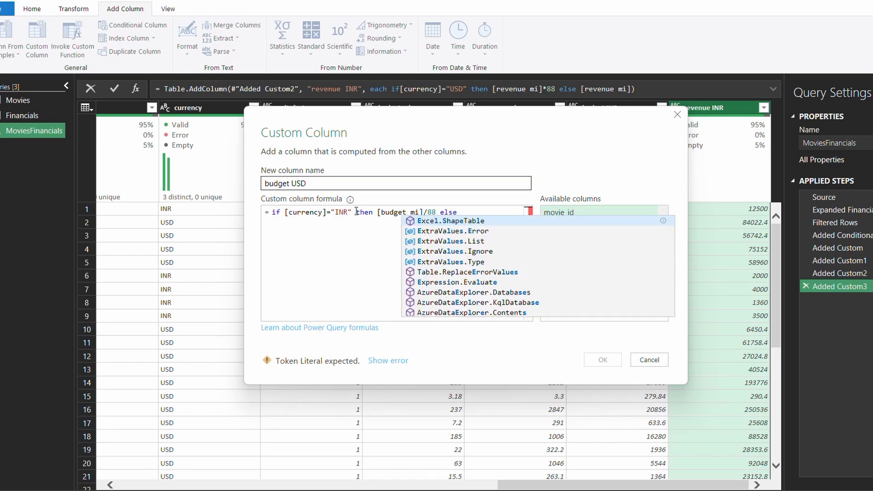
type(" [bu")
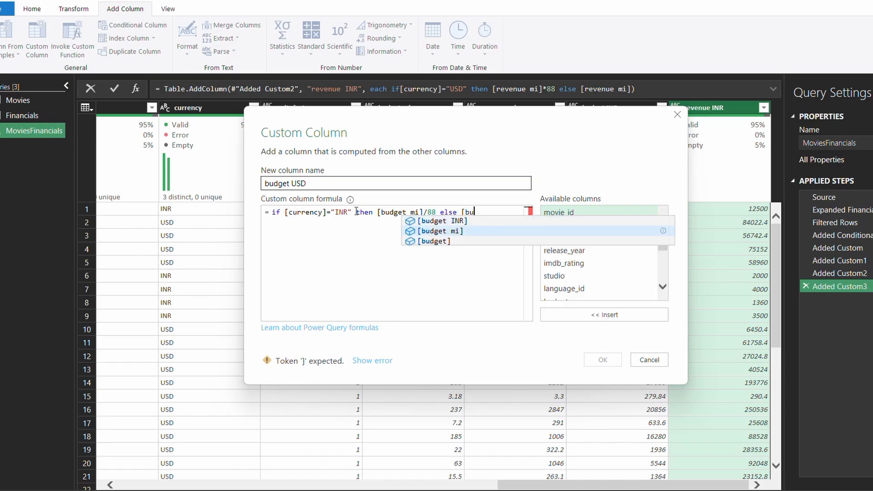
key("Tab")
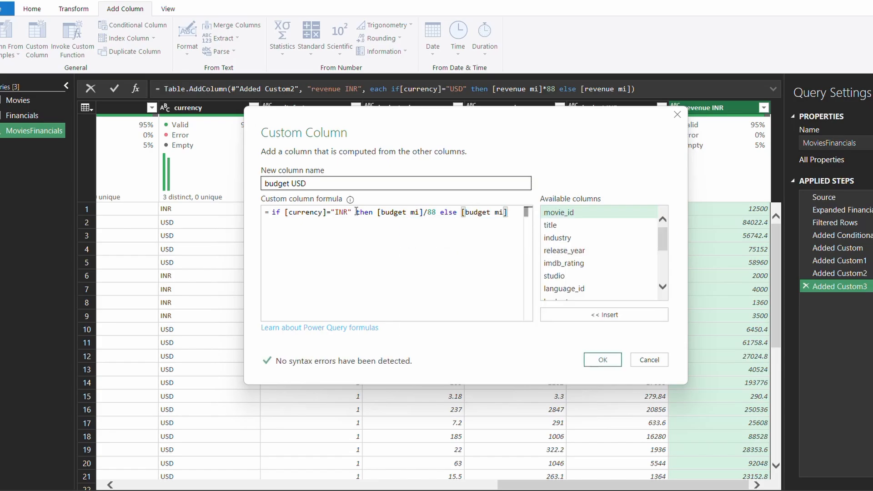
key("ctrl+a")
key("ctrl+c")
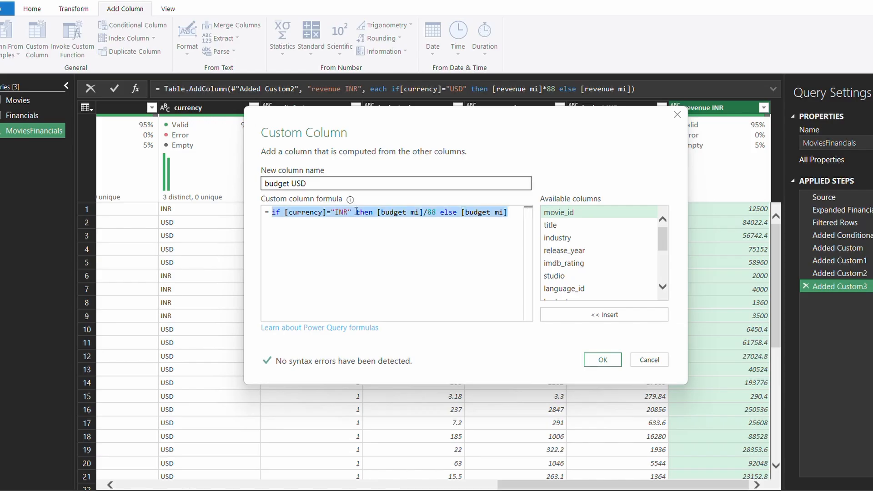
left_click(603, 359)
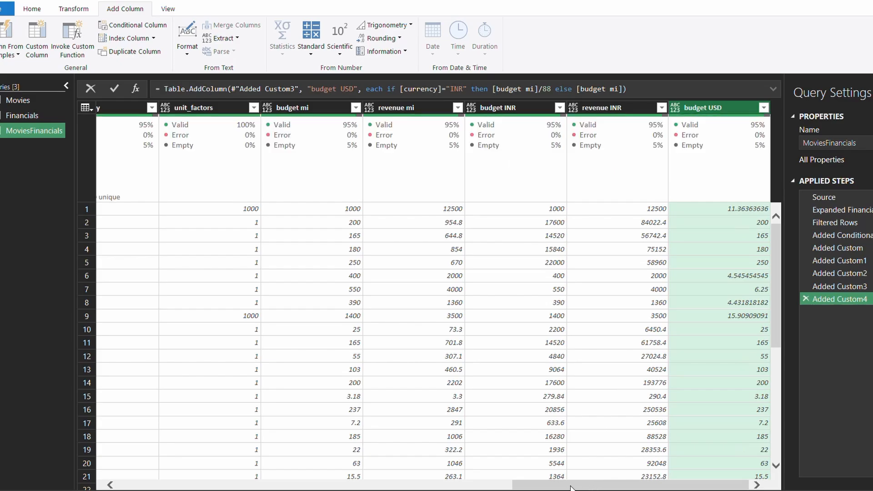
Reopen the budget USD step's formula to review it, then close it
left_click_drag(571, 488, 587, 487)
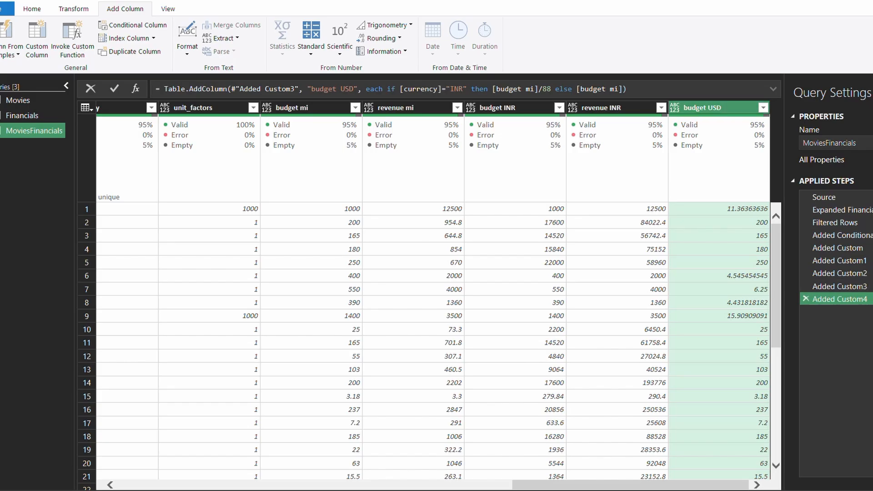
left_click(872, 300)
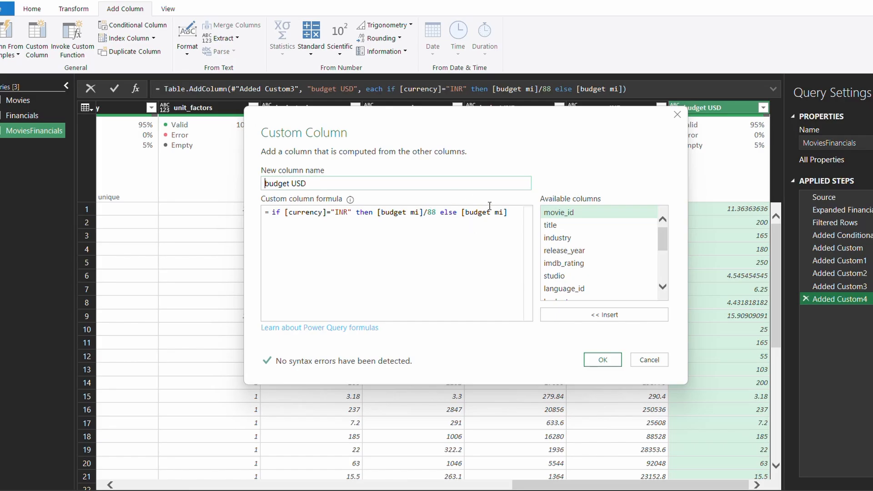
left_click(601, 361)
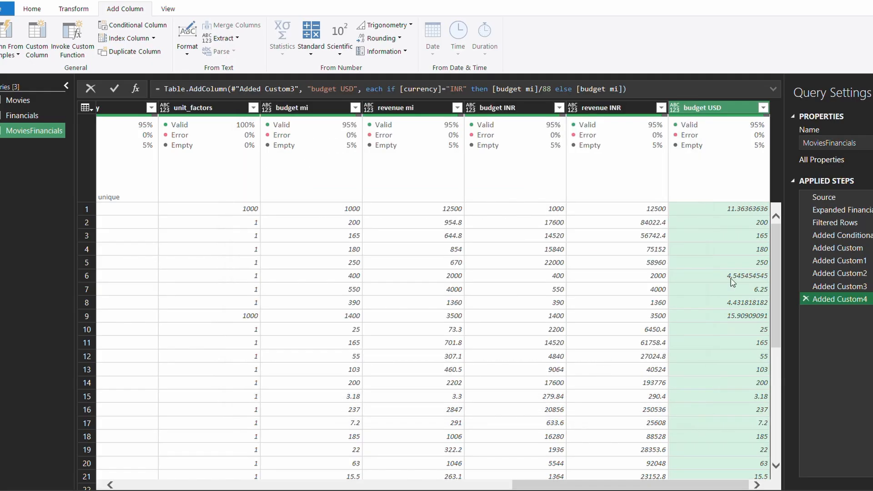
mouse_move(578, 484)
left_mouse_down()
mouse_move(535, 485)
mouse_move(579, 485)
mouse_move(568, 483)
left_mouse_up()
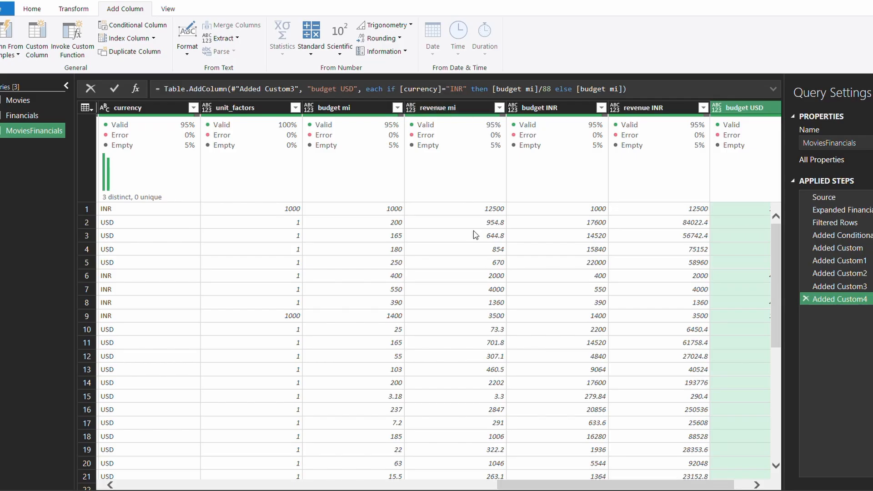
Check the budget USD values against budget mi and open a new Custom Column dialog
left_click(384, 223)
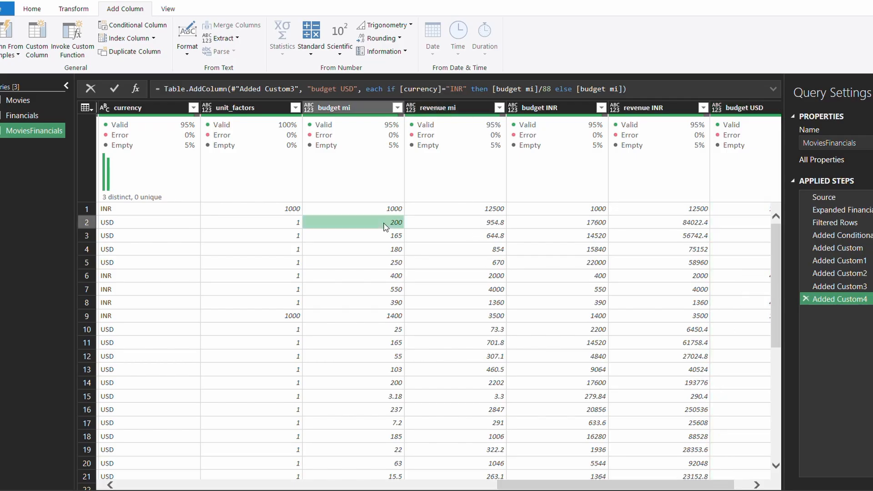
left_click_drag(526, 448, 784, 470)
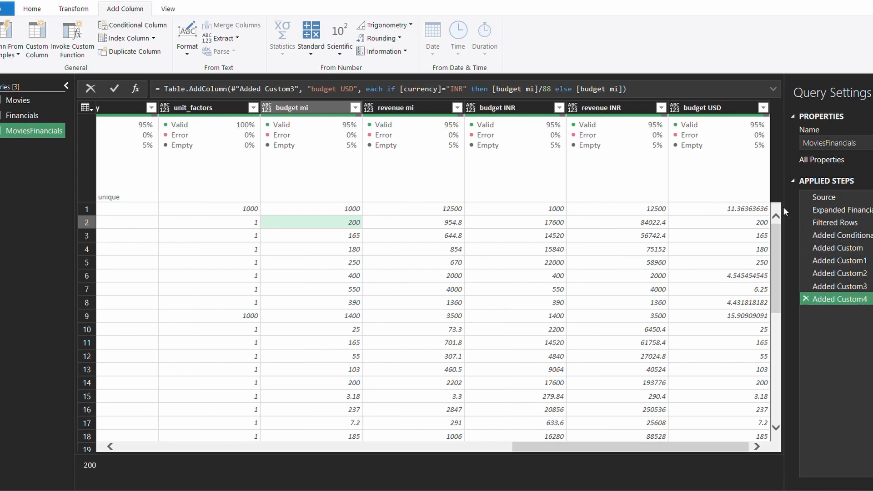
left_click(750, 219)
left_click(698, 210)
scroll(719, 348, "down", 2)
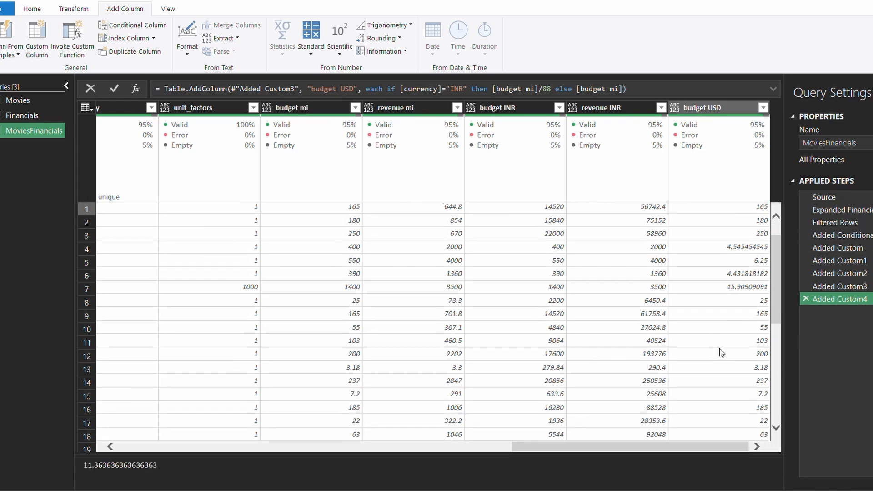
scroll(720, 350, "up", 2)
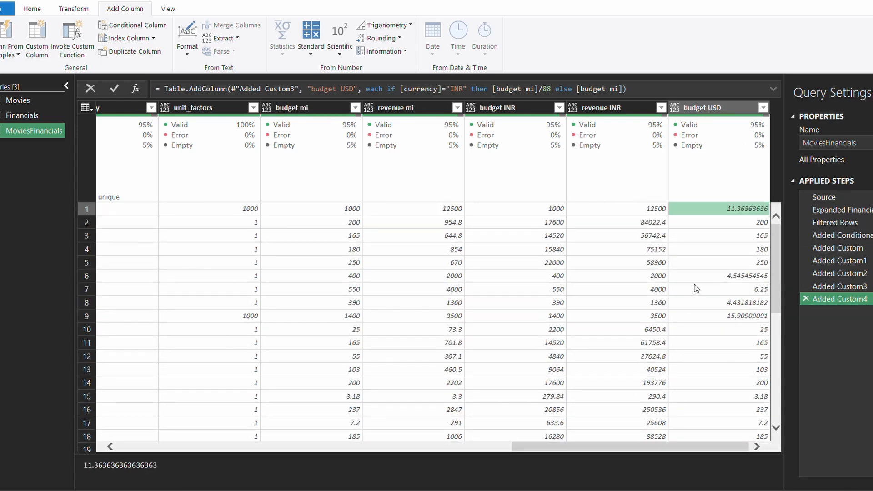
scroll(689, 292, "down", 3)
scroll(678, 296, "up", 3)
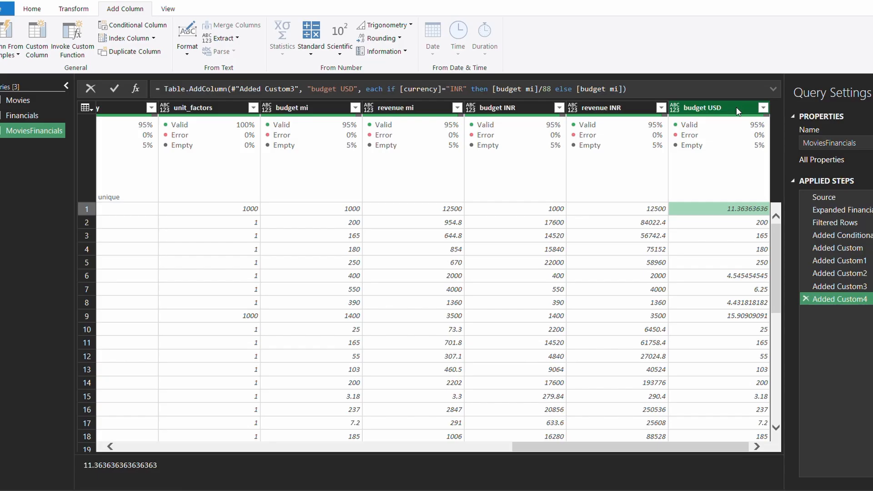
left_click(37, 39)
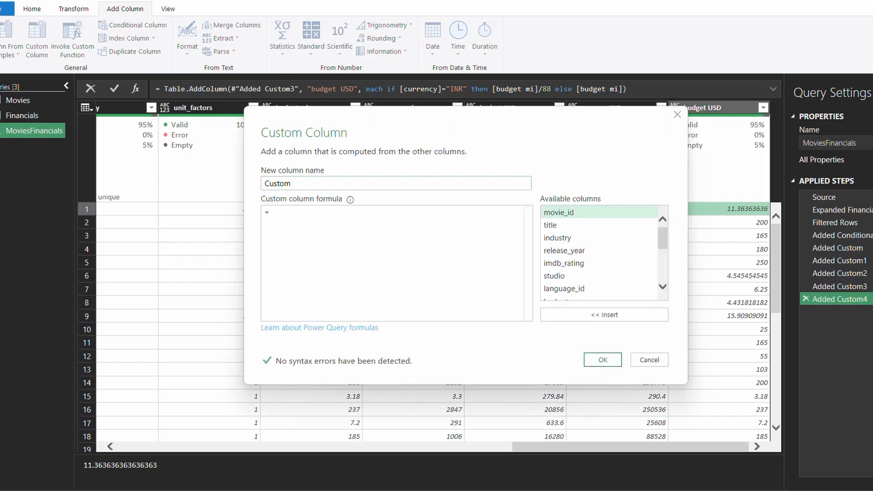
Name the new custom column 'revenue USD'
mouse_move(663, 490)
left_click_drag(291, 184, 241, 191)
type("revenue")
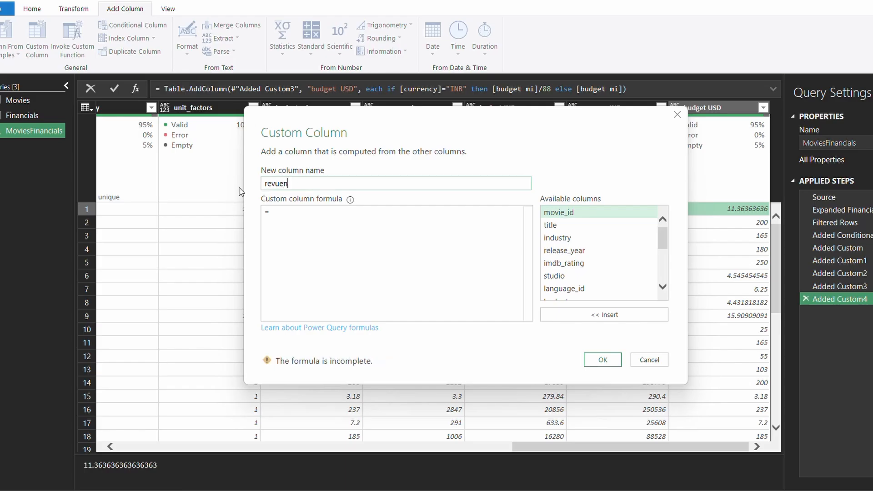
key("BackSpace")
key("BackSpace")
key("BackSpace")
key("BackSpace")
type("enue USD")
Paste the budget USD formula, switch its references to revenue (typed as 'reveune mi'), and apply
left_click(288, 211)
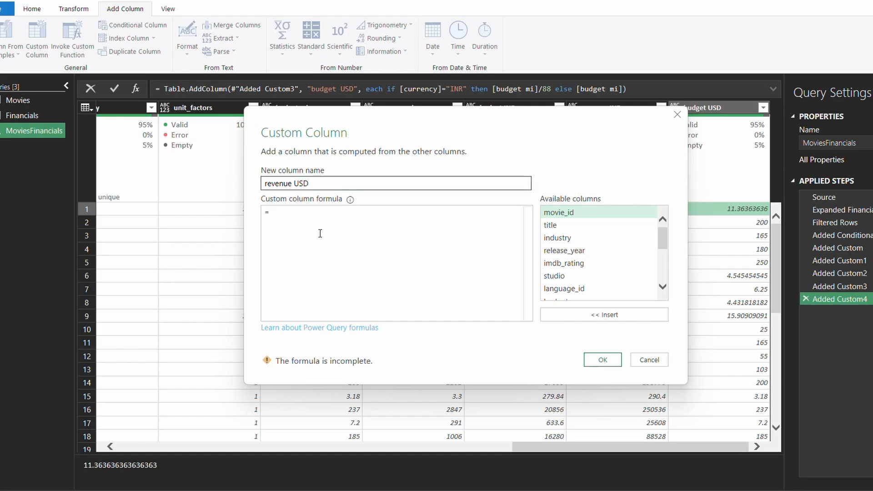
key("ctrl+v")
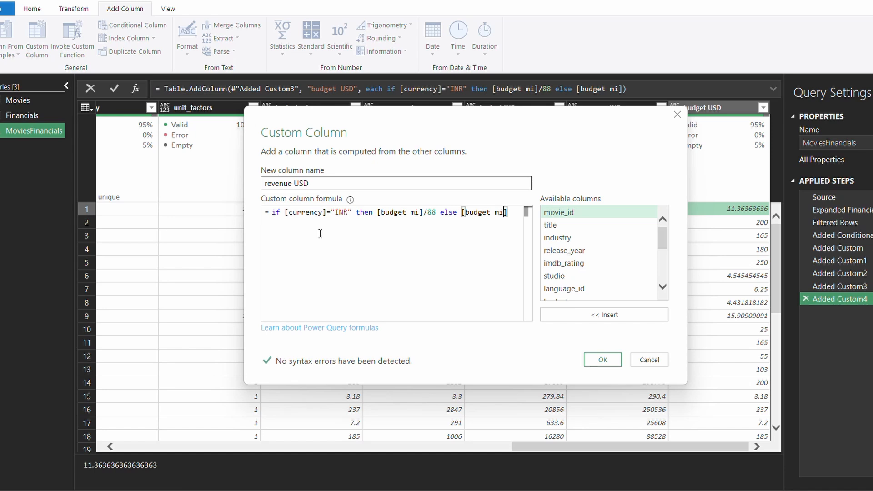
key("Left")
key("Left")
key("Left")
key("Left")
key("Left")
key("Left")
key("Left")
key("Left")
key("Left")
key("Left")
key("Left")
key("Left")
key("Left")
key("Left")
key("Left")
key("Left")
key("Left")
key("Left")
key("Left")
key("Left")
key("BackSpace")
key("BackSpace")
key("BackSpace")
key("BackSpace")
key("BackSpace")
key("BackSpace")
key("BackSpace")
key("BackSpace")
key("BackSpace")
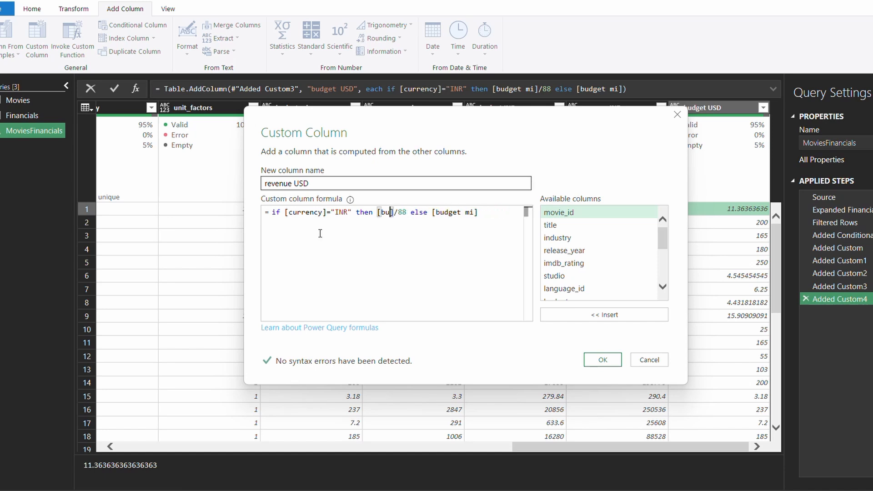
type("reveune")
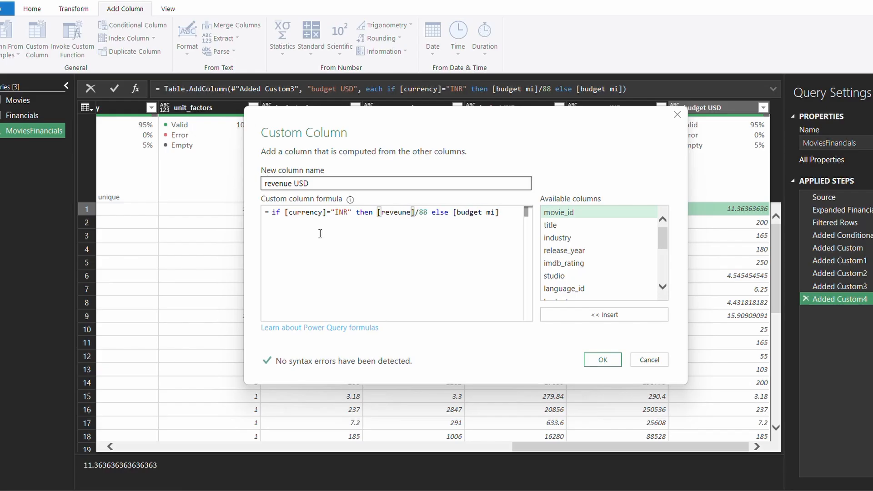
type(" mi")
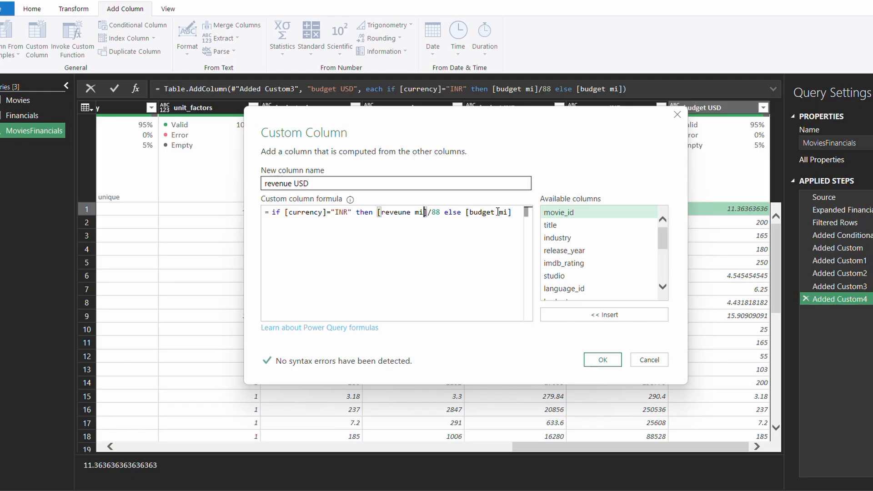
left_click_drag(495, 212, 471, 212)
type("rev")
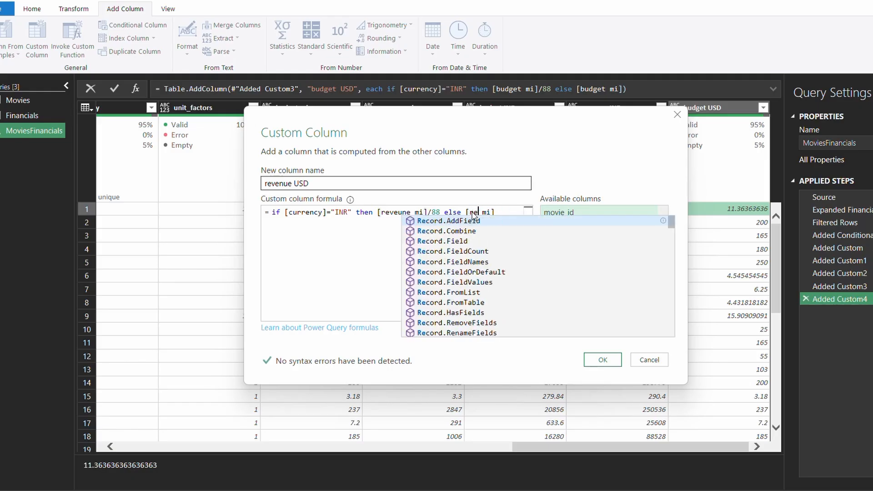
type("e")
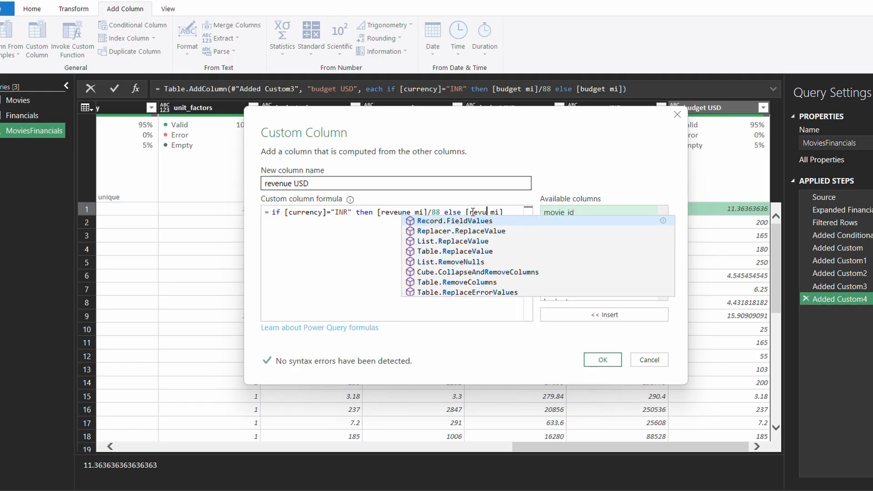
type("nue")
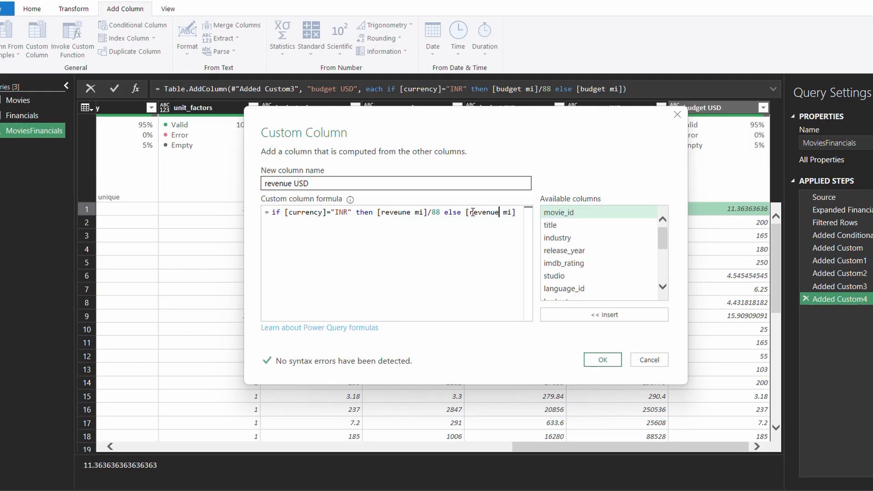
key("End")
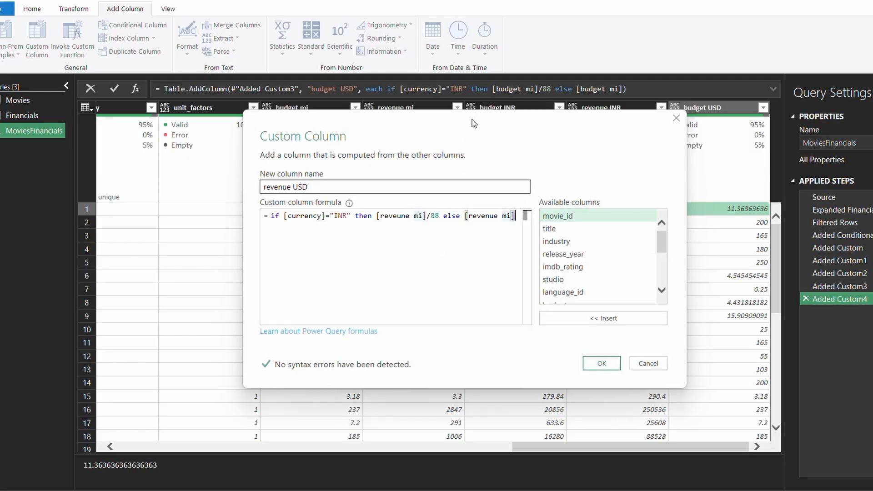
left_click_drag(474, 117, 475, 164)
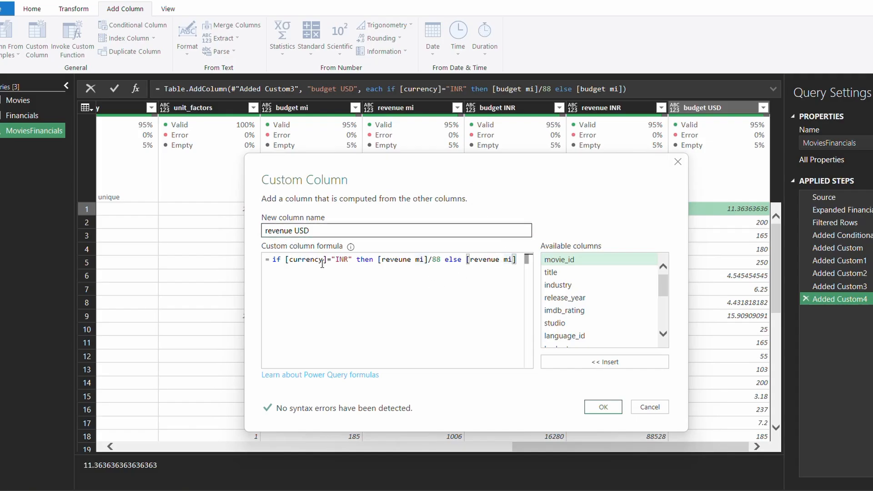
left_click(602, 407)
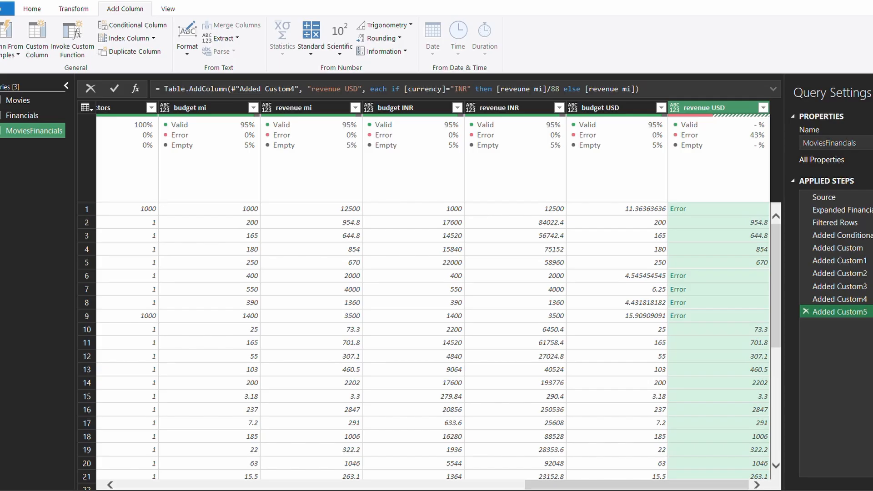
Reopen the revenue USD step and replace the misspelled reference with [revenue mi]
left_click(872, 312)
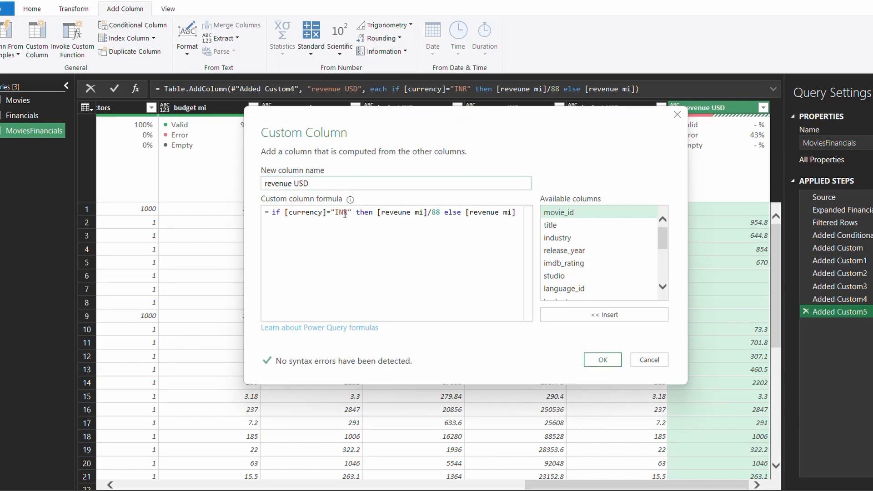
left_click_drag(428, 212, 379, 212)
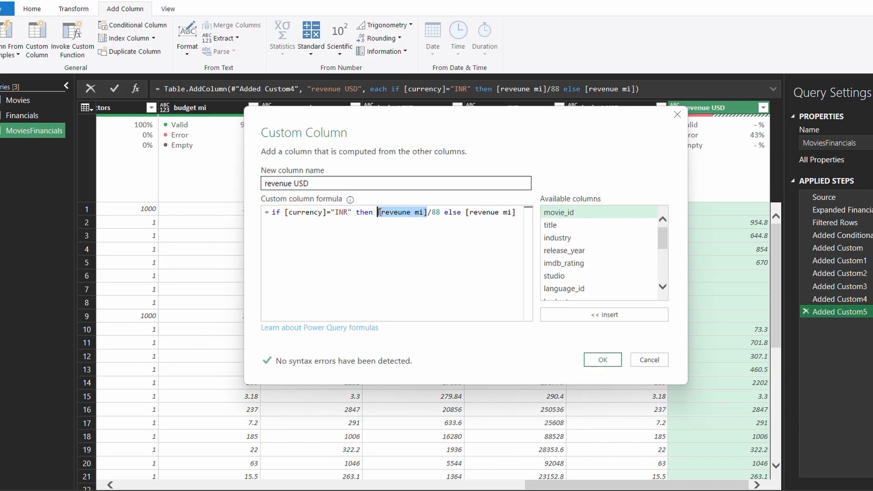
type("[")
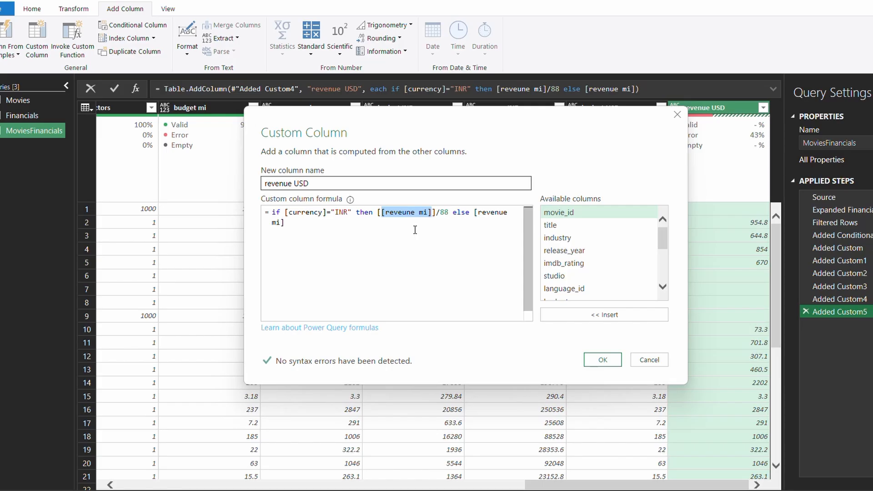
key("BackSpace")
key("BackSpace")
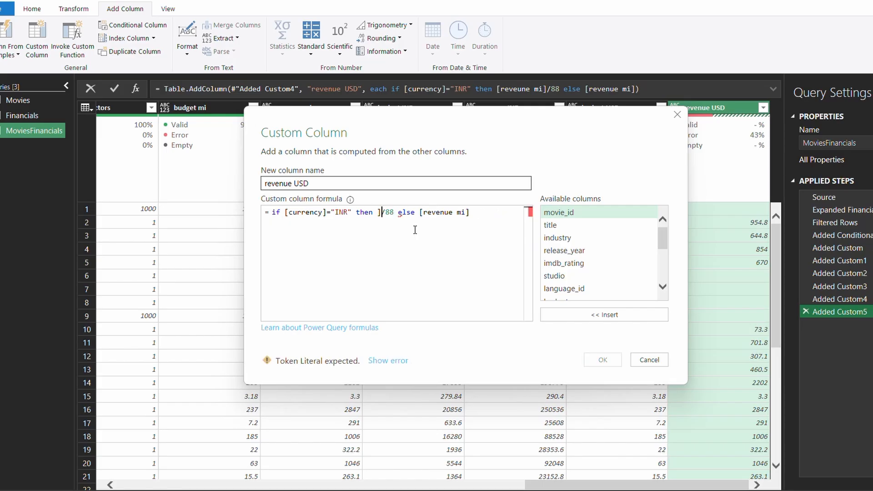
key("Delete")
type("[re")
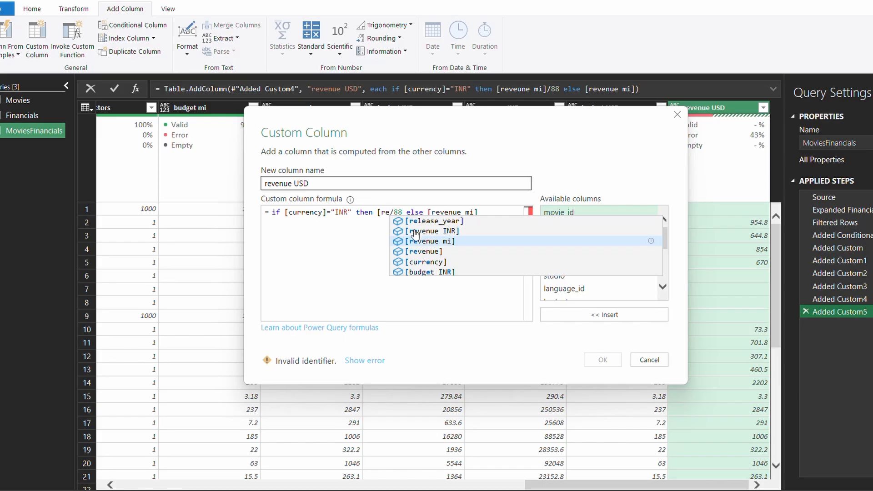
key("Tab")
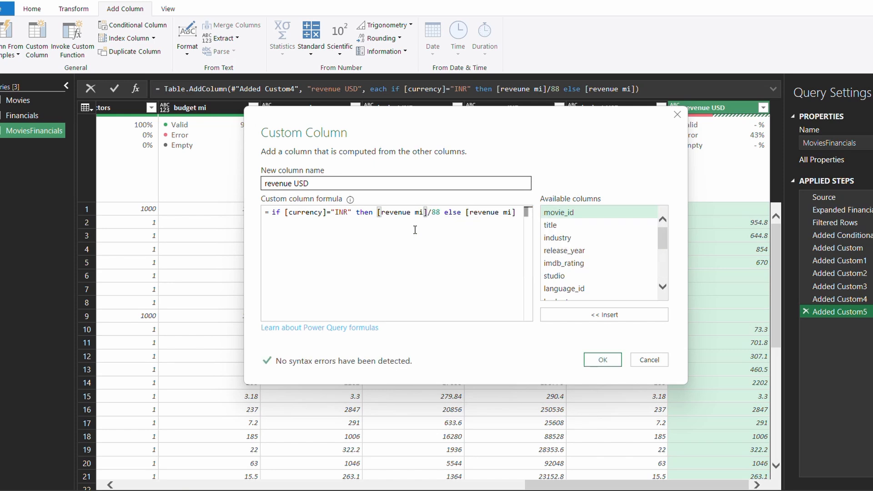
Set the fallback reference to [revenue mi] too and apply the corrected formula
key("Right")
key("Right")
key("End")
key("Left")
key("End")
key("ctrl+shift+Left")
key("ctrl+shift+Left")
key("ctrl+shift+Left")
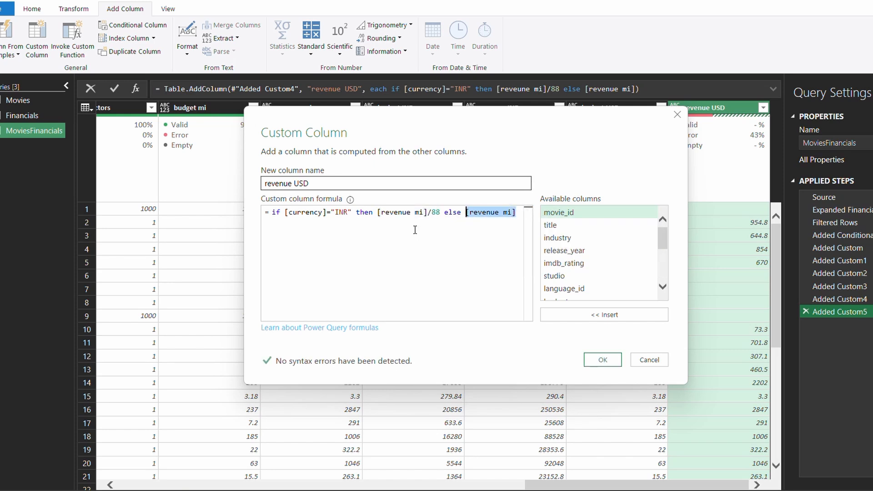
key("BackSpace")
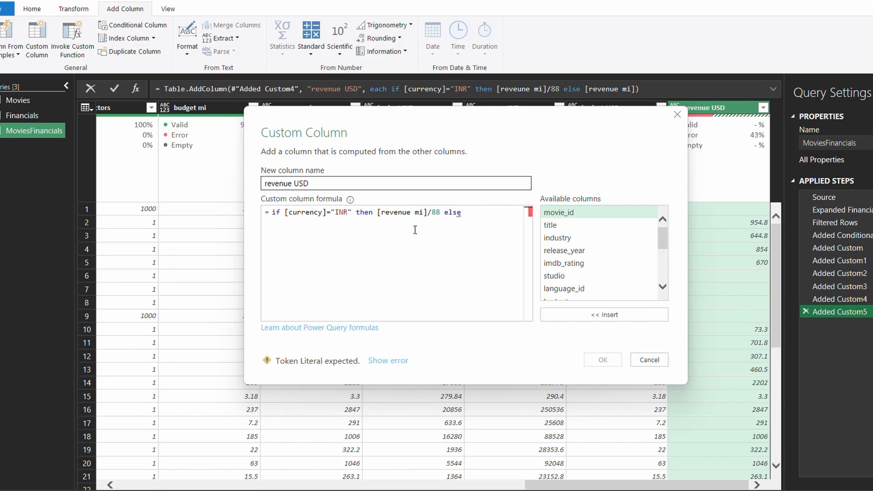
type("p")
key("BackSpace")
type("[re")
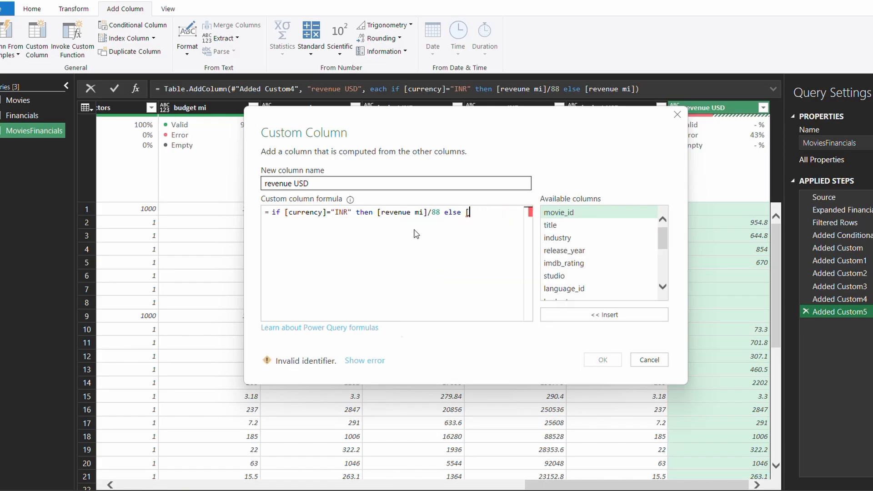
left_click(416, 241)
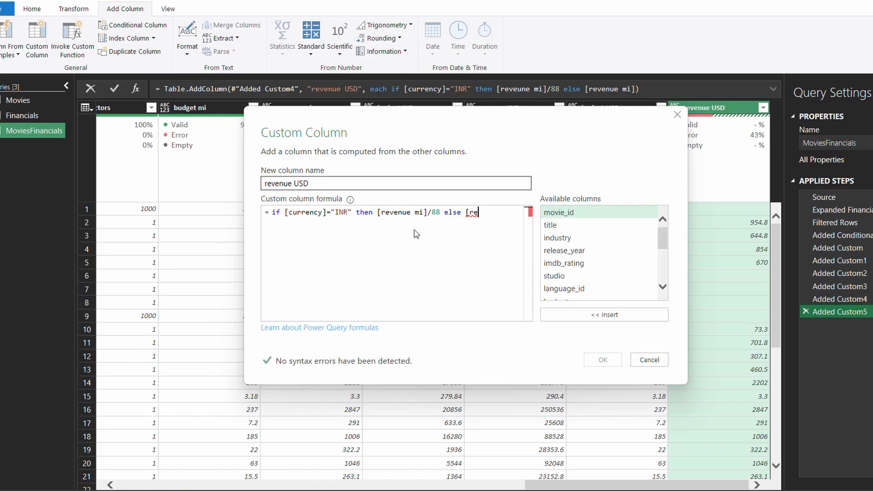
left_click(596, 361)
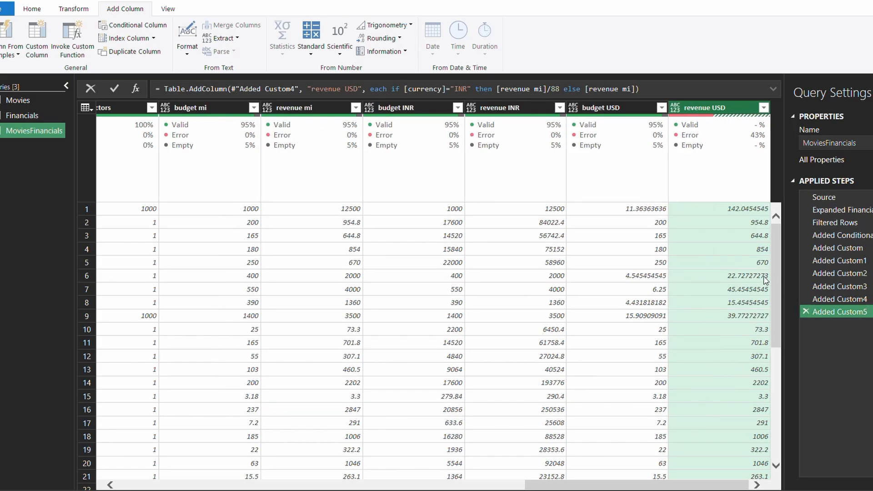
scroll(742, 395, "down", 3)
scroll(742, 426, "down", 6)
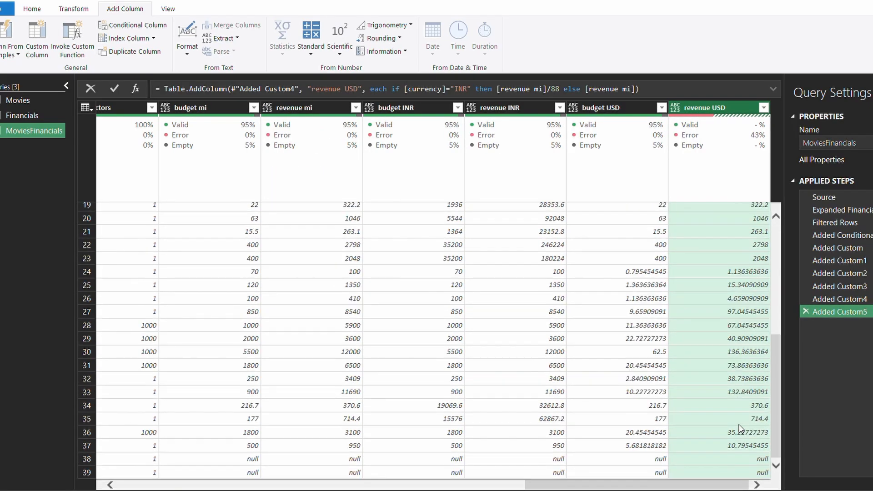
scroll(338, 326, "up", 6)
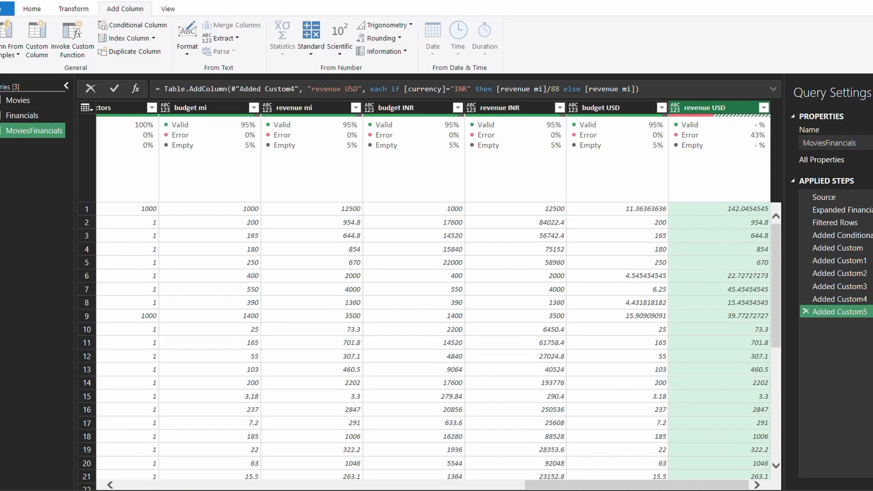
left_click_drag(637, 486, 393, 443)
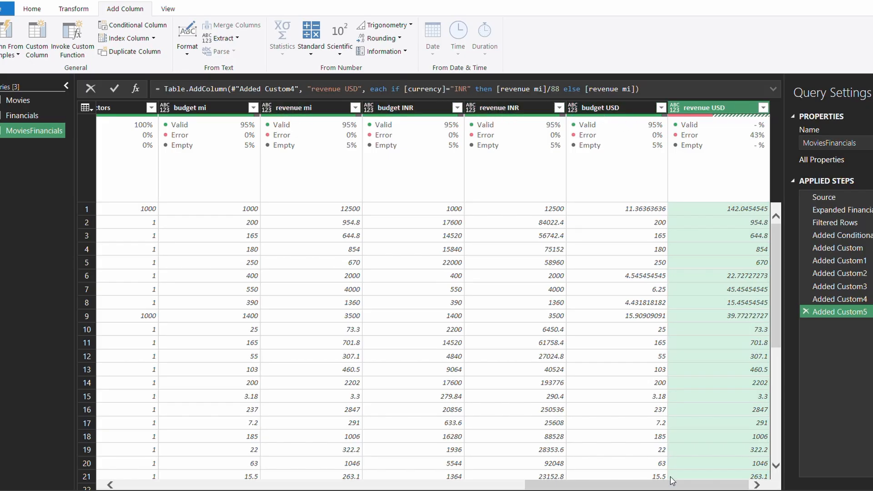
left_click_drag(673, 480, 198, 394)
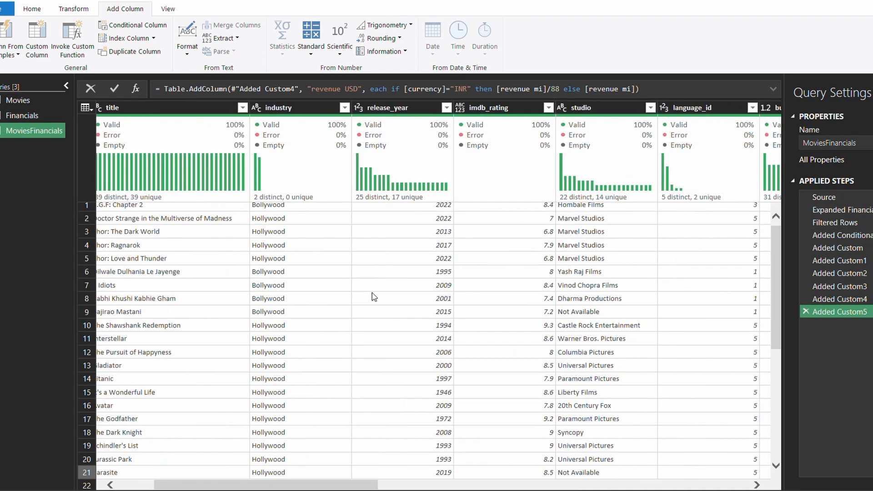
scroll(375, 297, "up", 1)
left_click(533, 487)
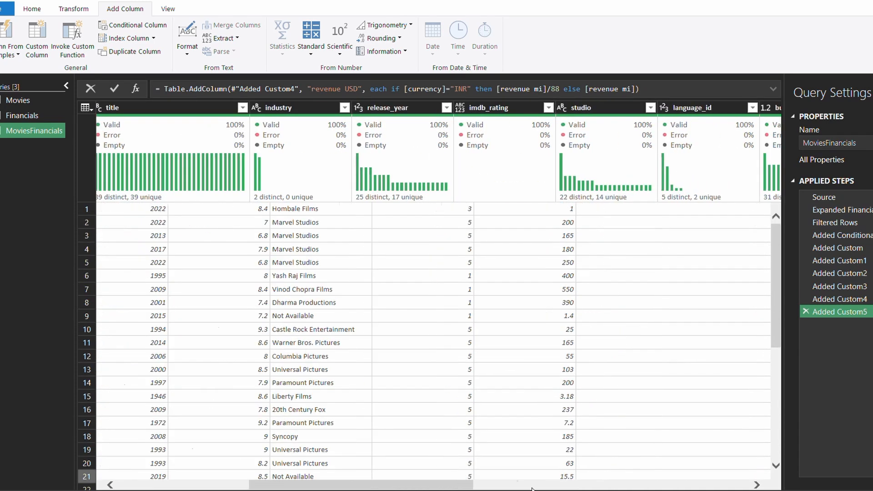